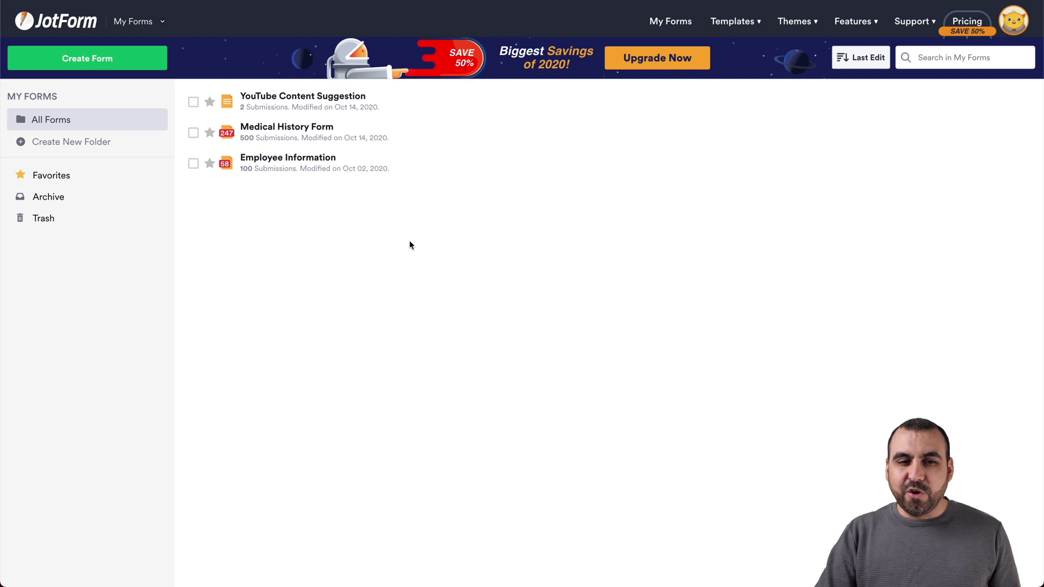
# - Start creating a form and browse the Registration Forms templates, returning to the form creation choices without picking one
pyautogui.click(83, 64)
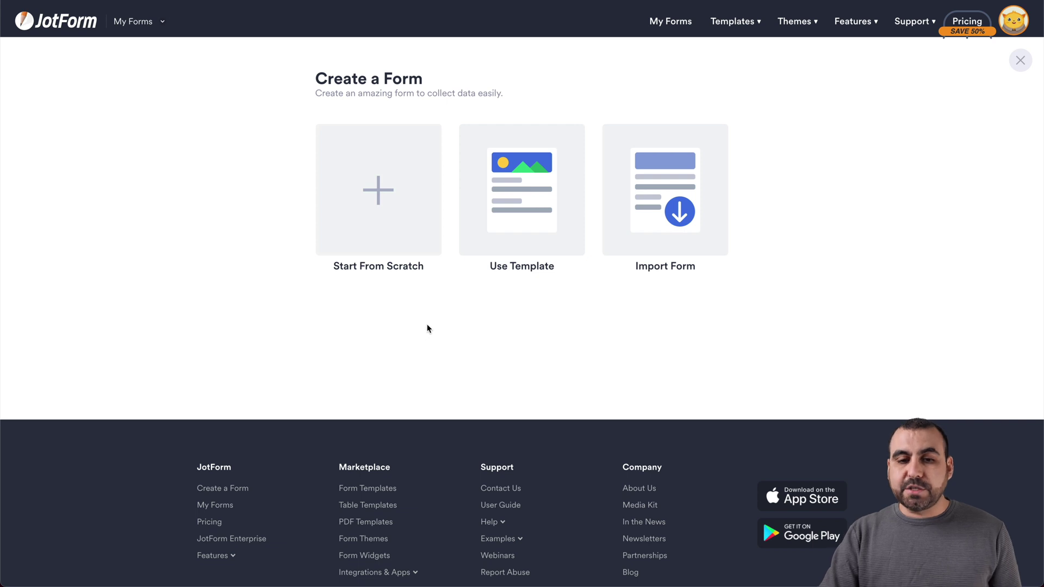
pyautogui.click(485, 223)
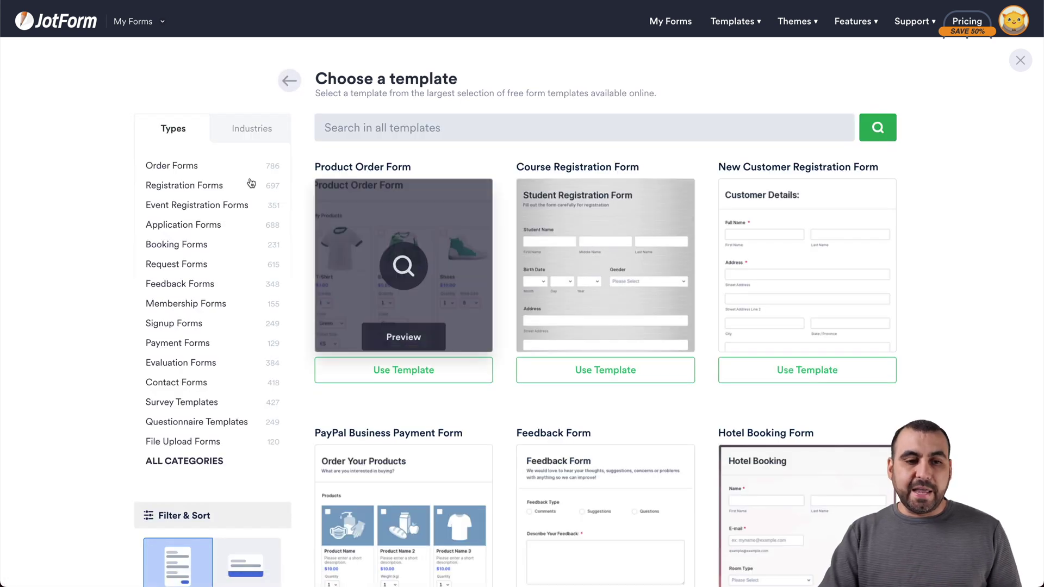
pyautogui.click(183, 187)
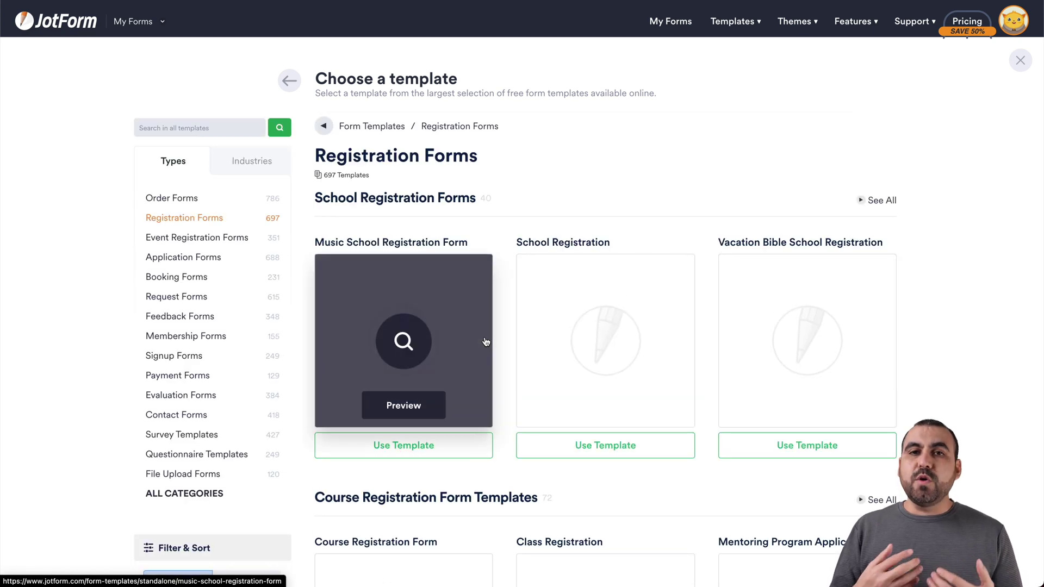
pyautogui.scroll(-3, 488, 375)
pyautogui.scroll(-3, 488, 380)
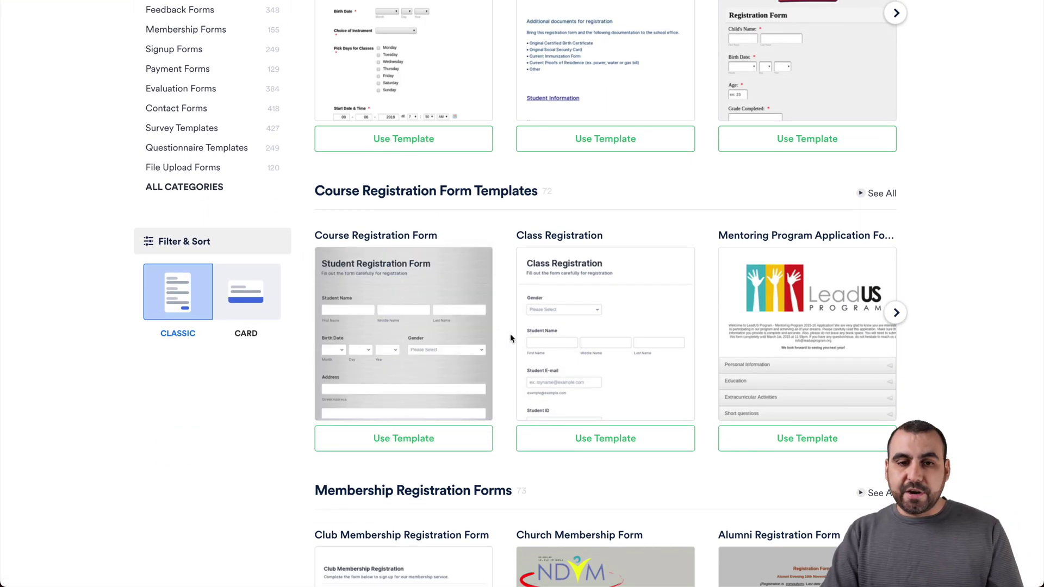
pyautogui.scroll(6, 510, 334)
pyautogui.click(290, 89)
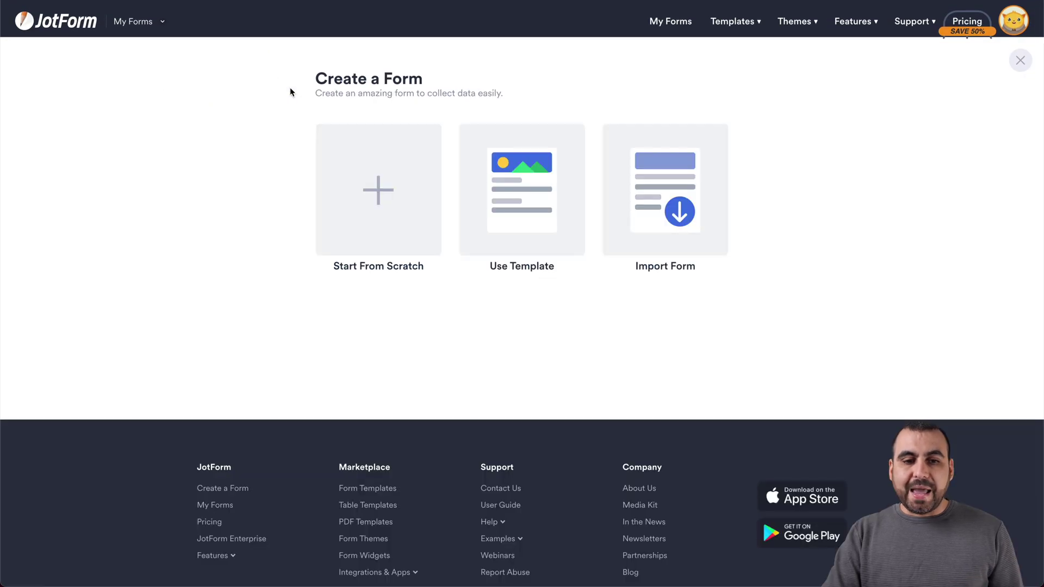
# - Start a form from scratch with the Classic Form layout
pyautogui.click(397, 198)
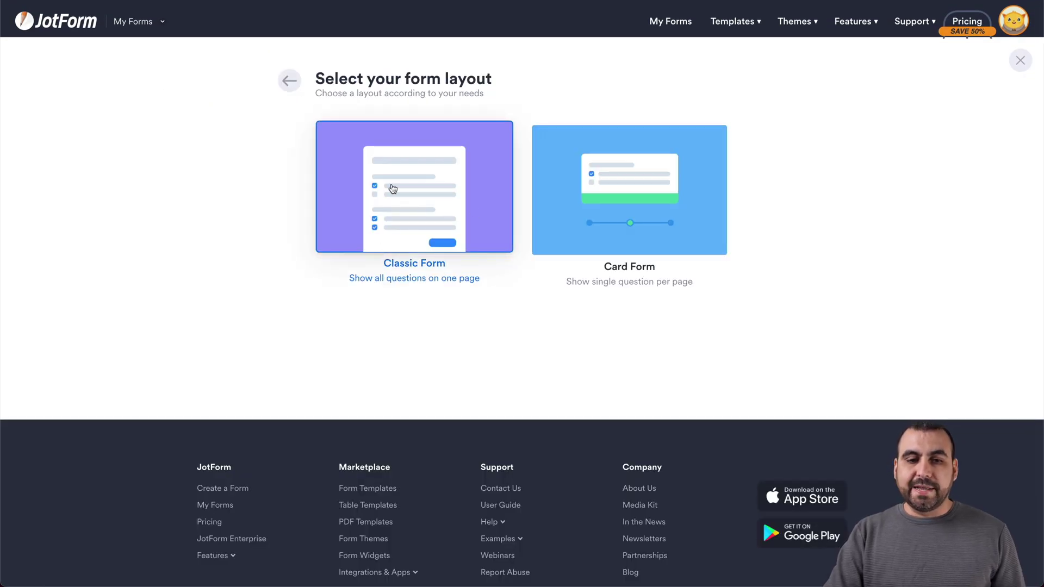
pyautogui.click(392, 188)
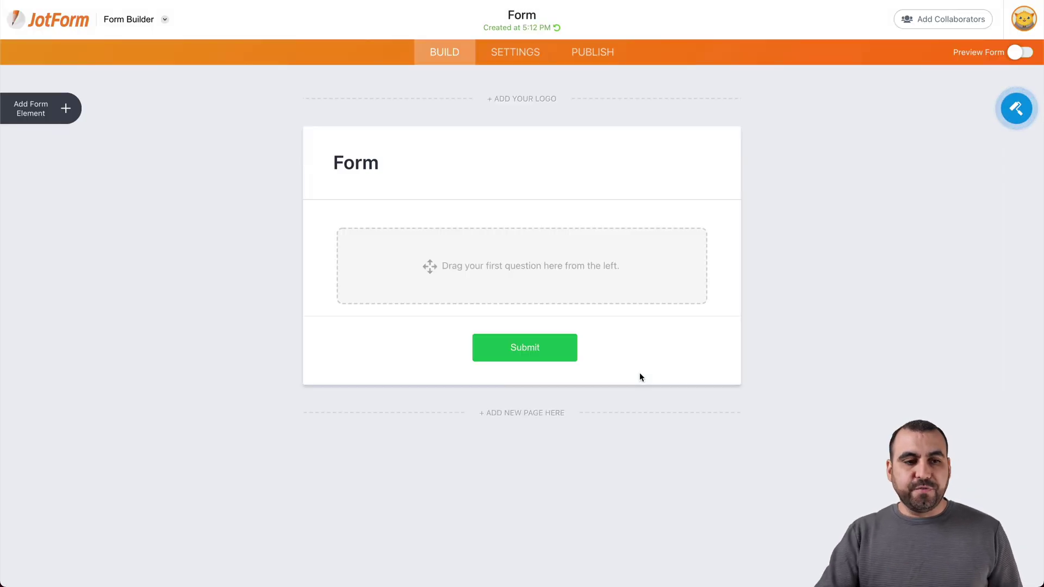
# - Add a Full Name field and an Email field to the form, with an Address field between them
pyautogui.click(57, 113)
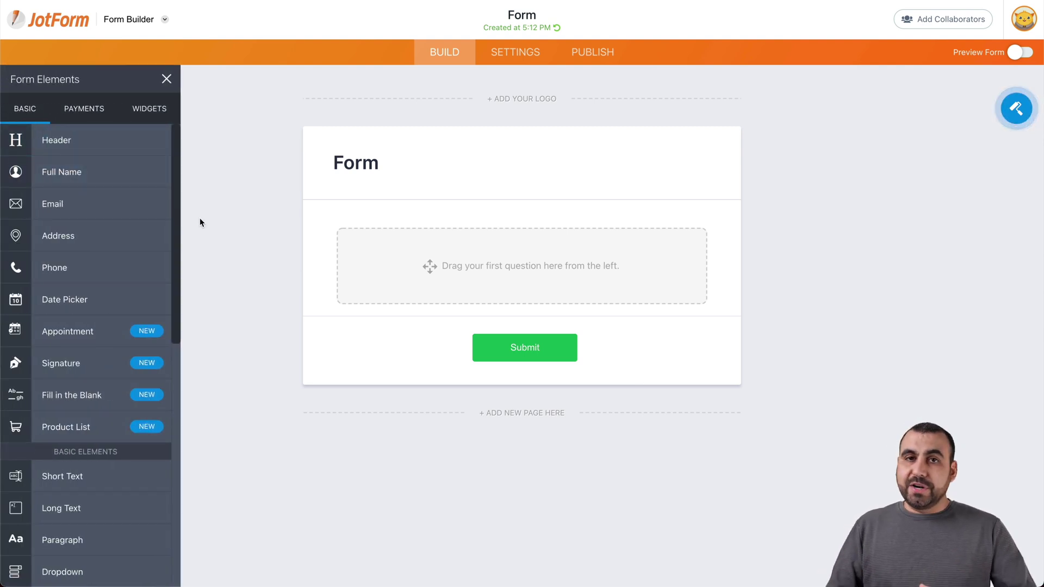
pyautogui.moveTo(65, 171); pyautogui.dragTo(470, 242)
pyautogui.moveTo(60, 204); pyautogui.dragTo(435, 332)
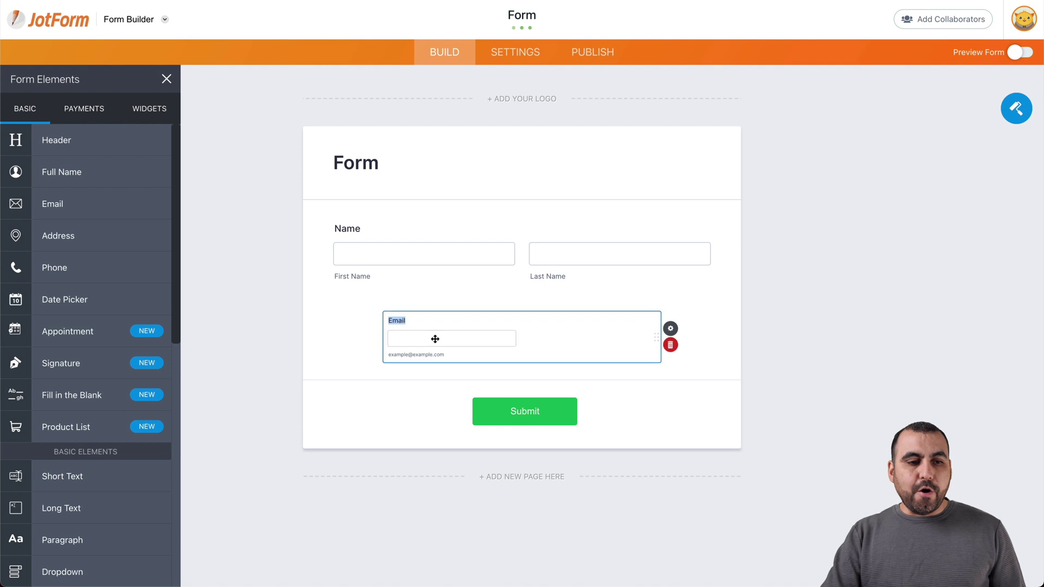
pyautogui.moveTo(130, 236); pyautogui.dragTo(479, 308)
# - Add a Phone field above Address, and a Date Picker and an Appointment field between Address and Email
pyautogui.moveTo(68, 225); pyautogui.dragTo(485, 184)
pyautogui.scroll(-1, 87, 228)
pyautogui.moveTo(101, 238); pyautogui.dragTo(497, 360)
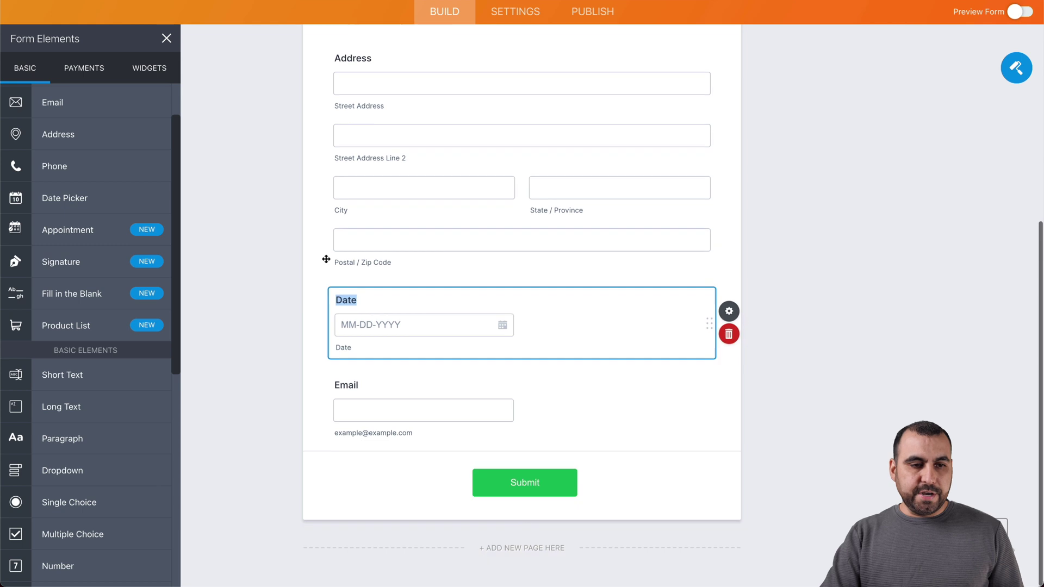
pyautogui.scroll(-1, 54, 236)
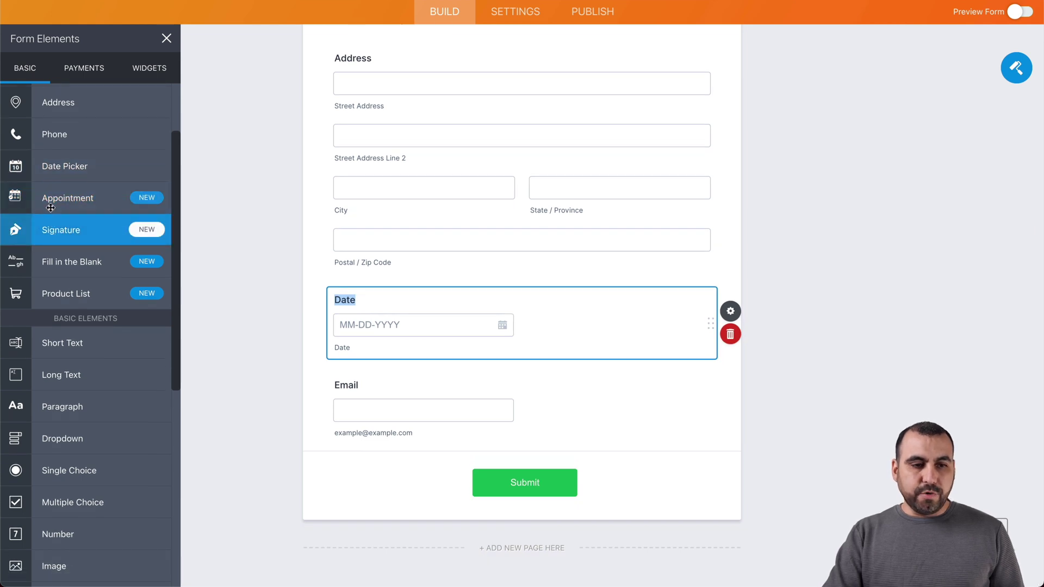
pyautogui.moveTo(77, 200); pyautogui.dragTo(403, 400)
# - Open the properties of the Name field
pyautogui.scroll(10, 450, 353)
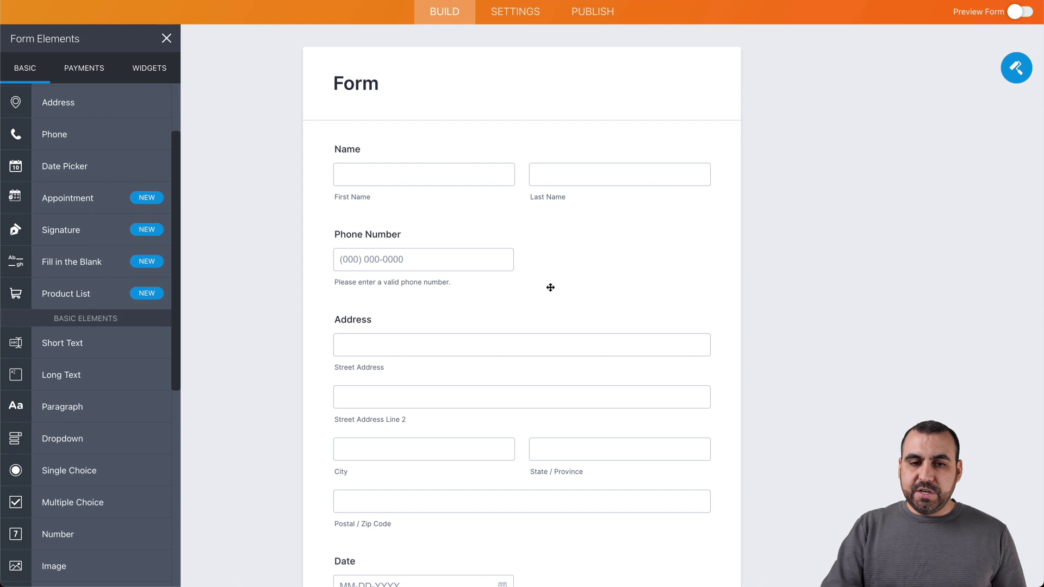
pyautogui.click(594, 148)
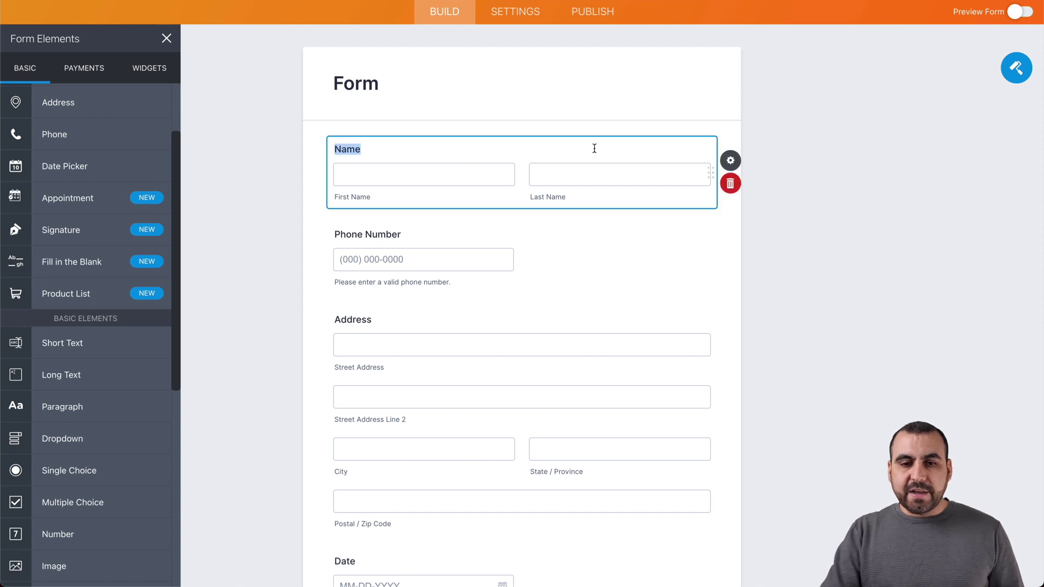
pyautogui.click(734, 161)
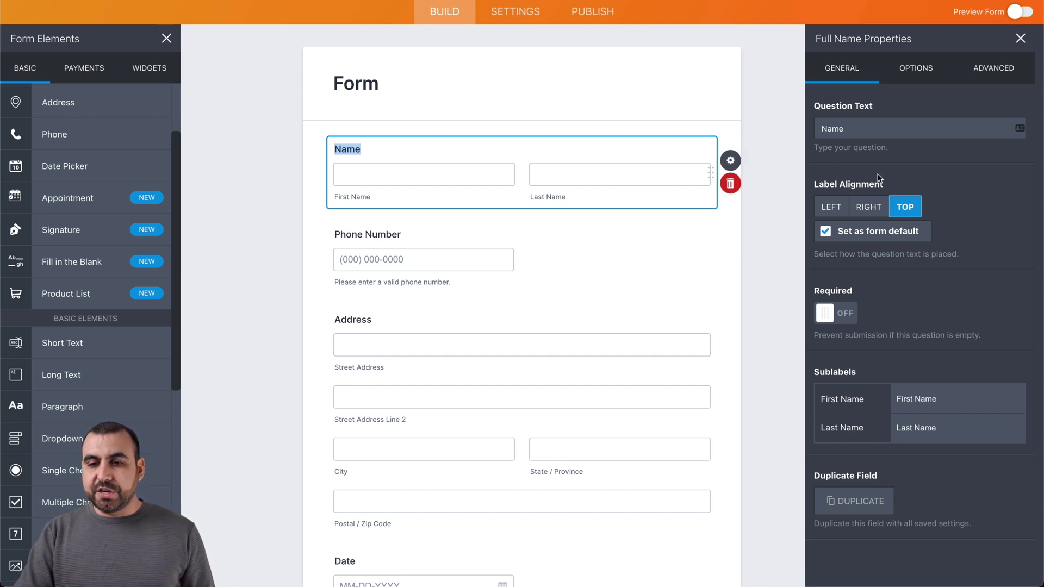
# - Try the right and left label alignments as form default, and set the alignment back to Top
pyautogui.click(862, 209)
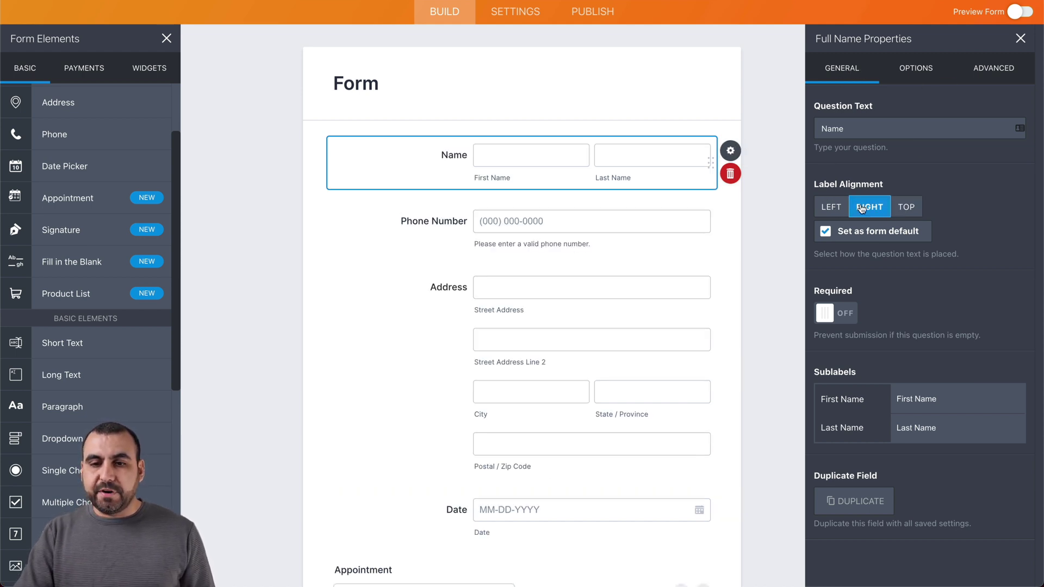
pyautogui.click(840, 211)
pyautogui.click(898, 213)
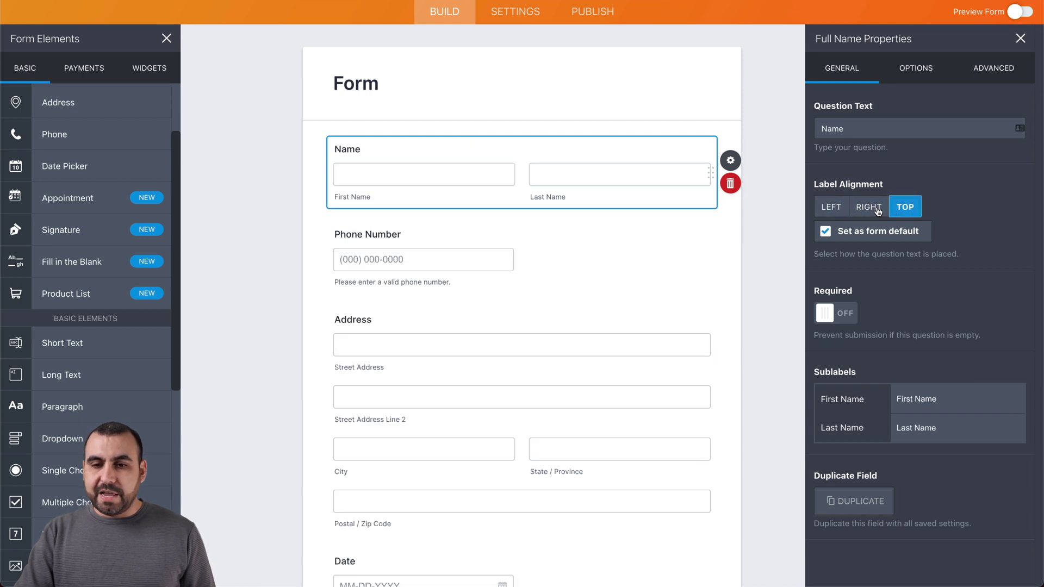
pyautogui.click(873, 209)
pyautogui.click(835, 210)
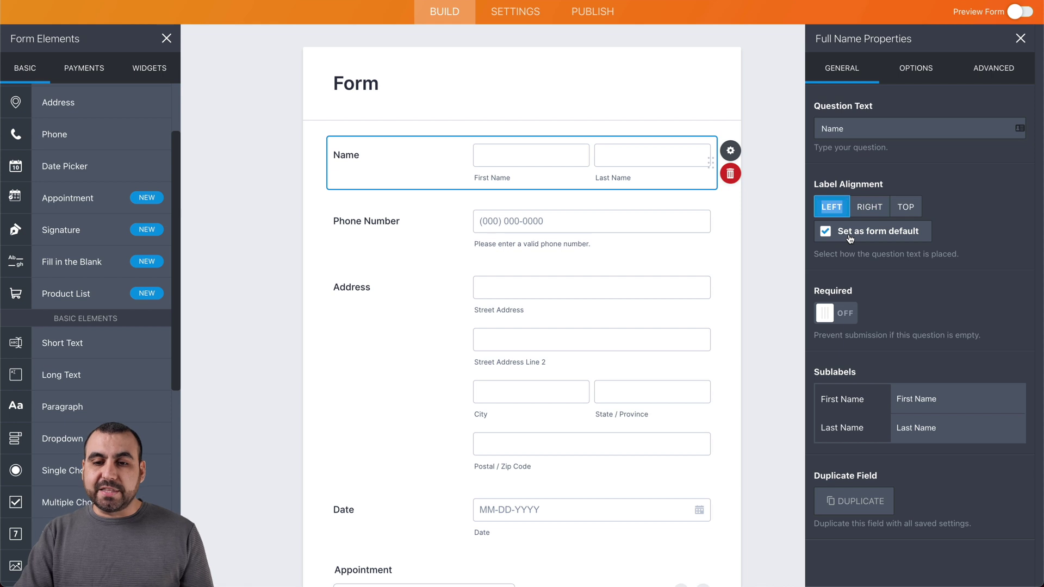
pyautogui.click(900, 212)
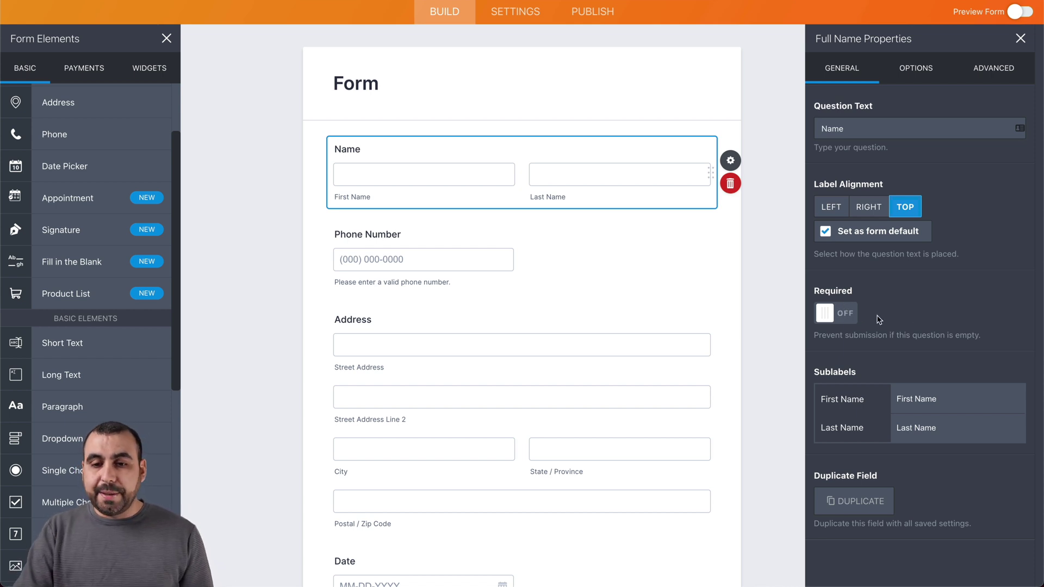
# - Make the Name field required and review its other options and advanced properties
pyautogui.click(849, 313)
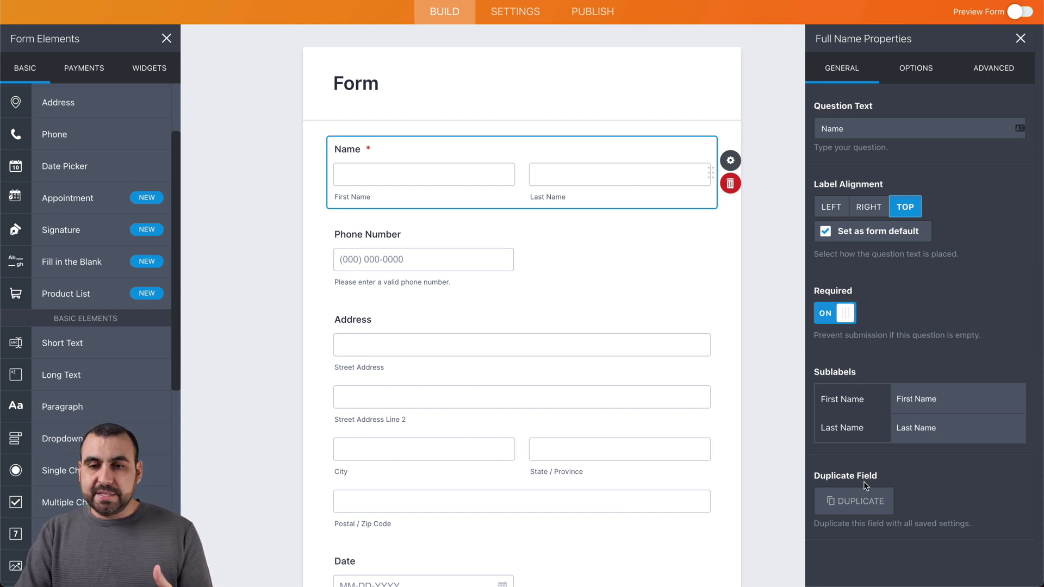
pyautogui.click(916, 76)
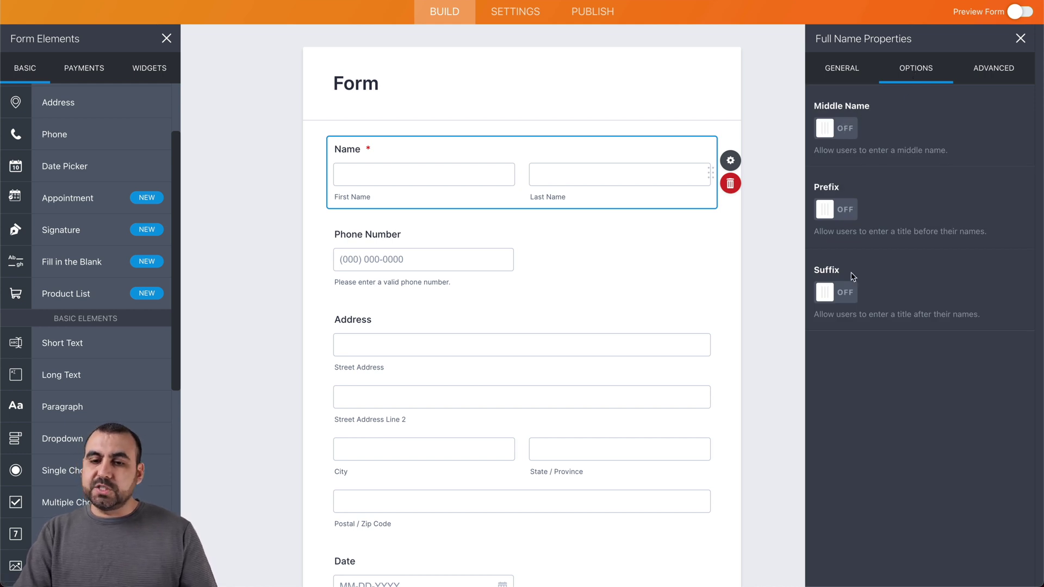
pyautogui.click(979, 67)
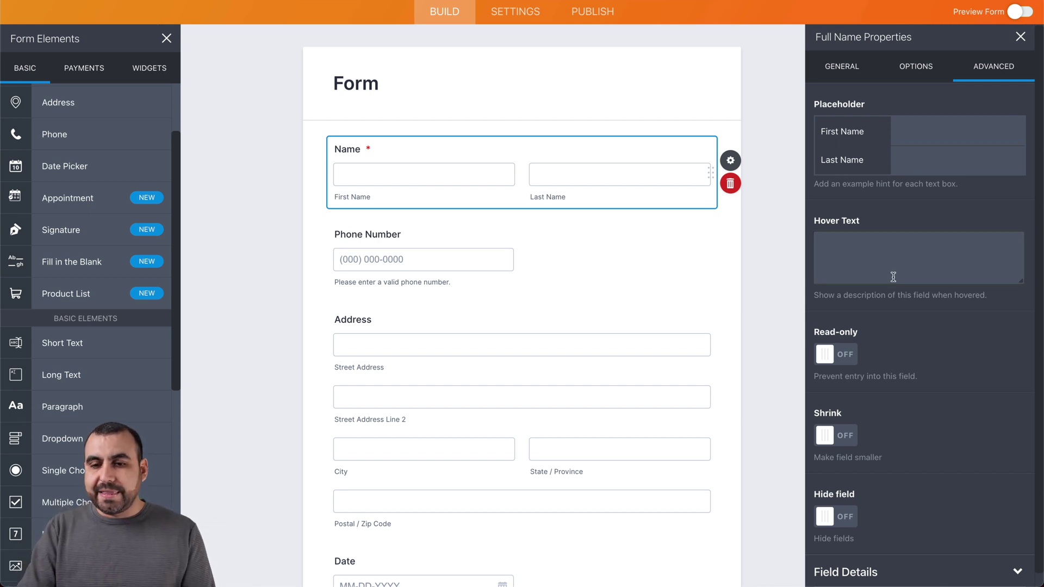
pyautogui.scroll(-1, 912, 310)
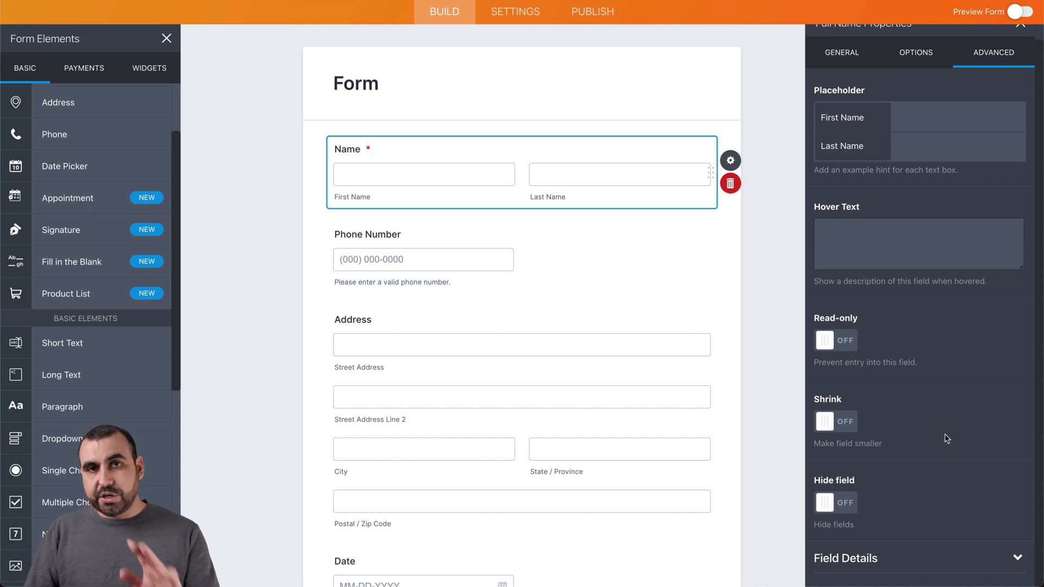
pyautogui.scroll(1, 947, 438)
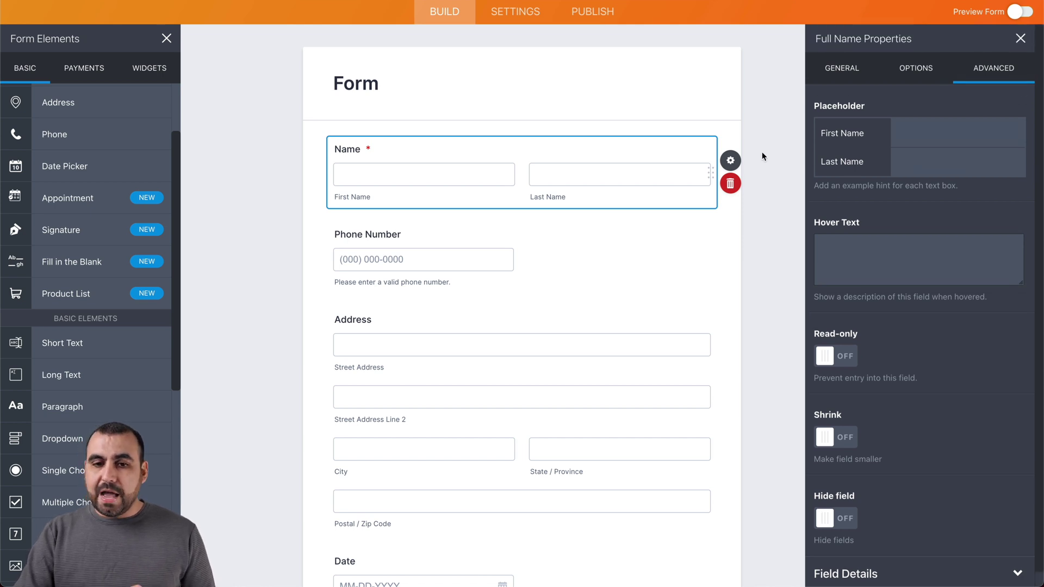
# - Set the Phone Number field's input mask to (123) ###-1234 and view the field's advanced properties
pyautogui.scroll(-2, 722, 209)
pyautogui.click(465, 191)
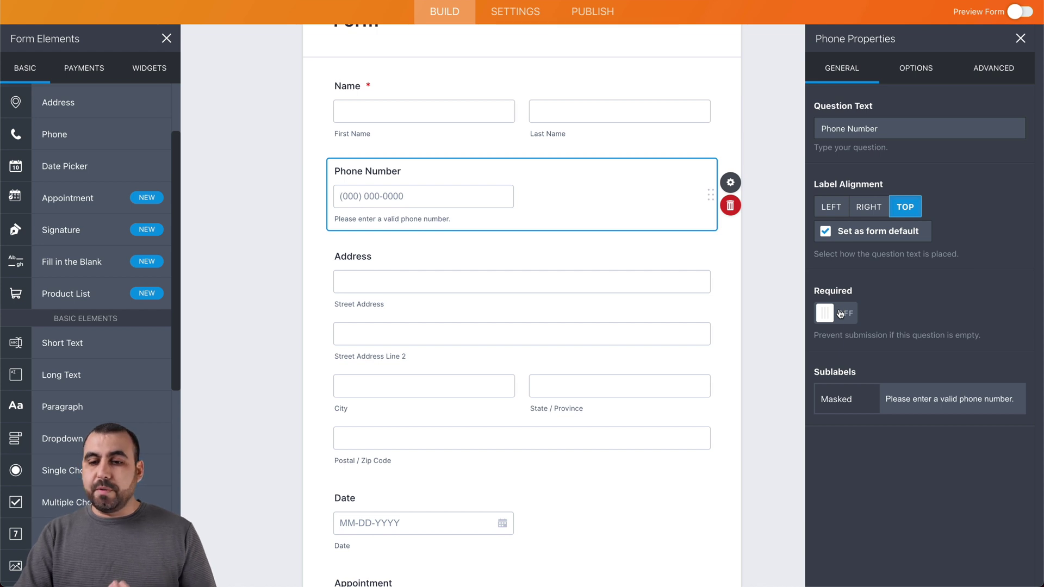
pyautogui.click(915, 69)
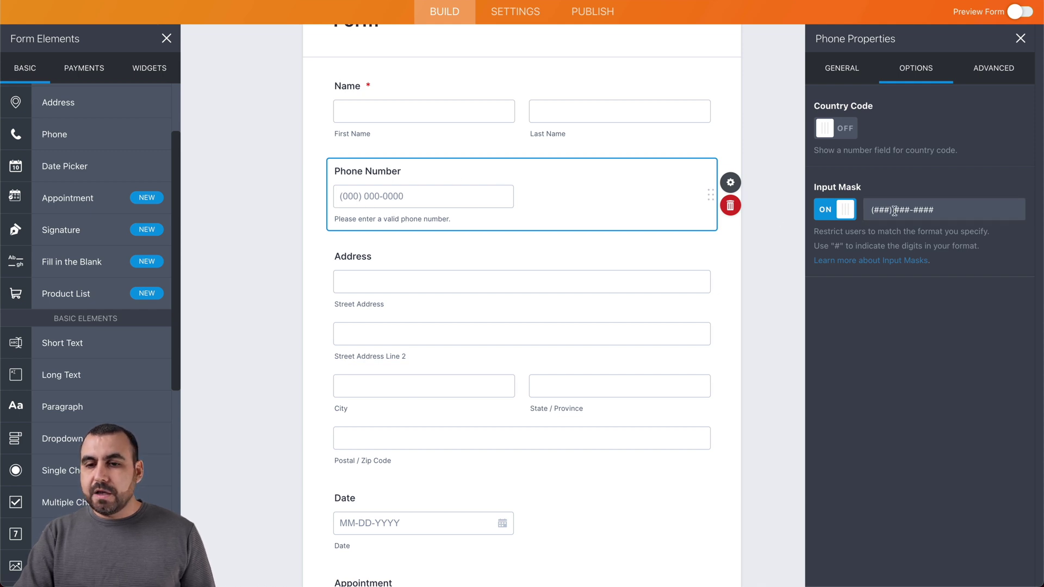
pyautogui.moveTo(914, 210); pyautogui.dragTo(987, 210)
pyautogui.write('1234')
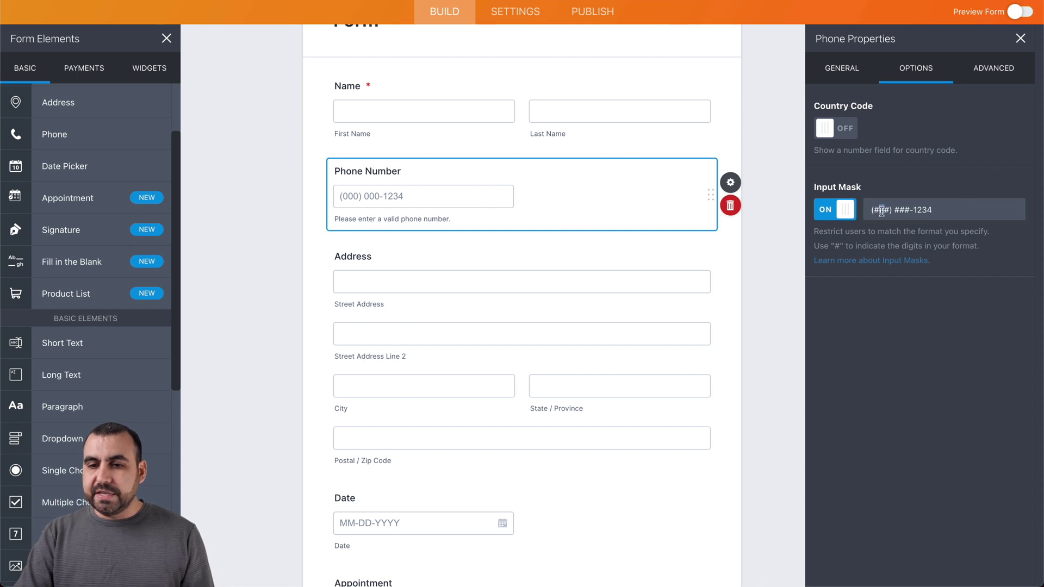
pyautogui.moveTo(888, 213); pyautogui.dragTo(877, 213)
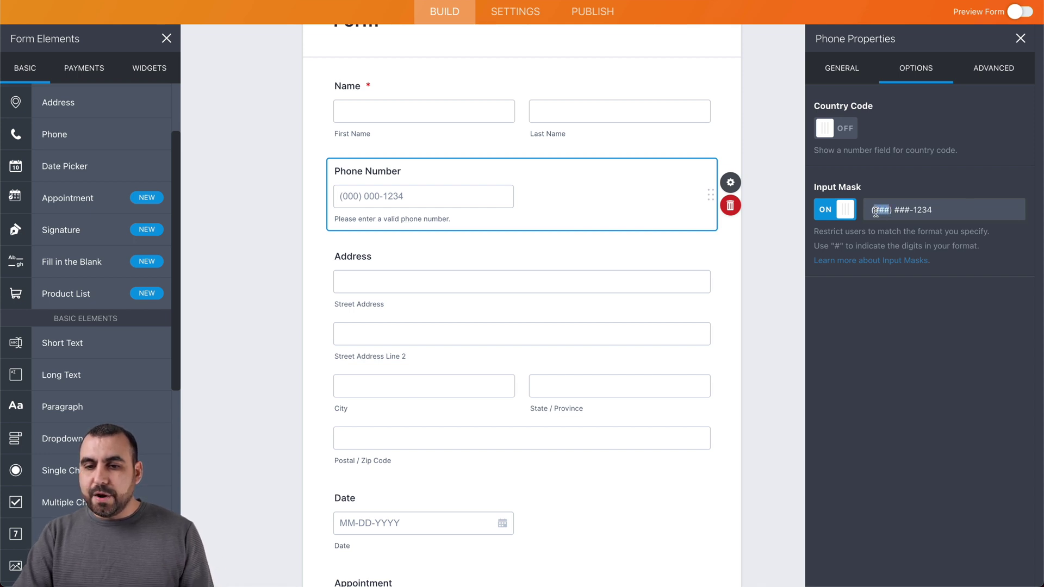
pyautogui.write('123')
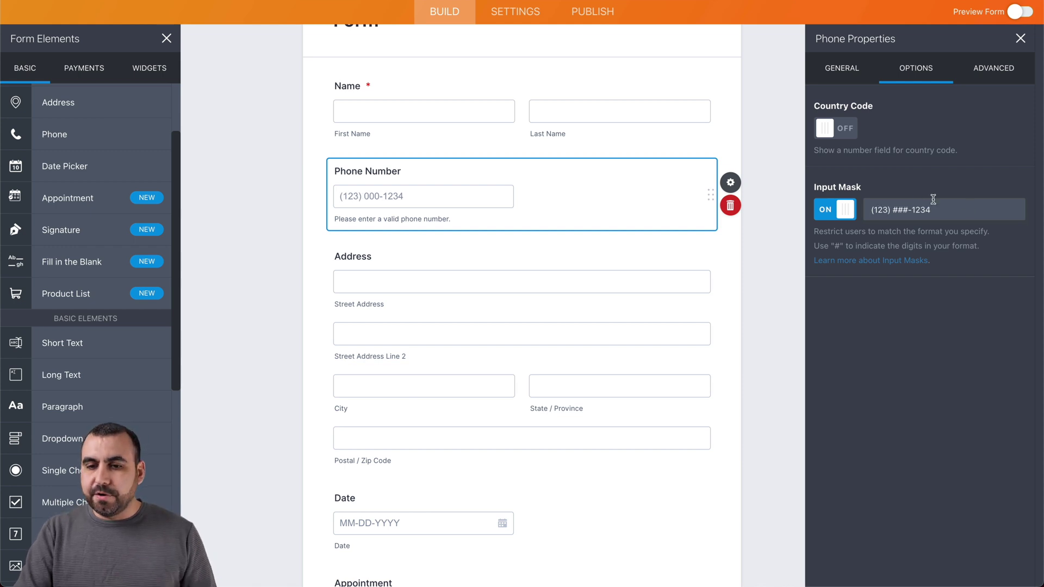
pyautogui.click(1011, 71)
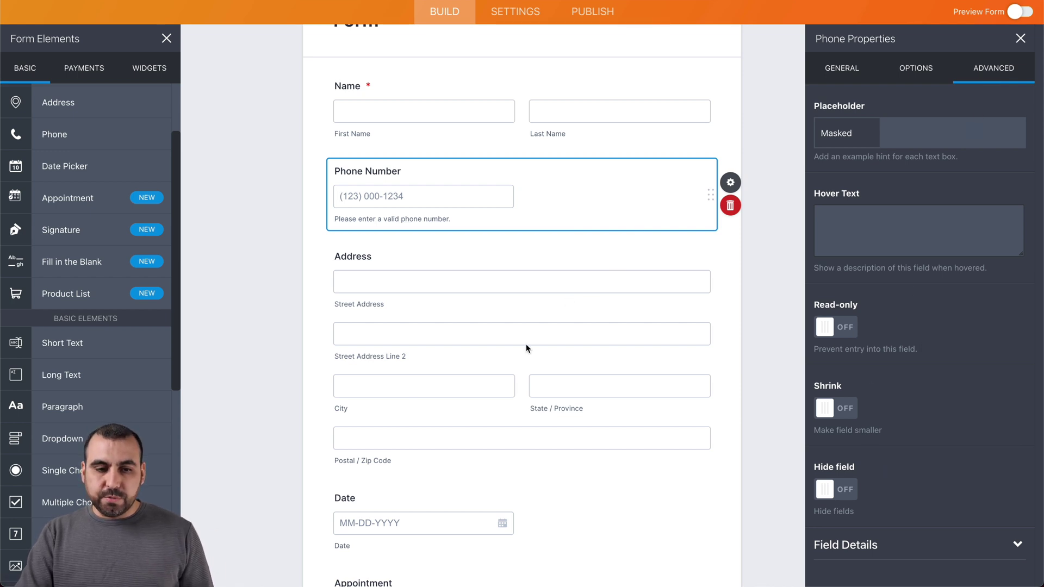
# - Change the Date field's question text to "Birth Date" and make the field required
pyautogui.click(555, 300)
pyautogui.scroll(-5, 569, 326)
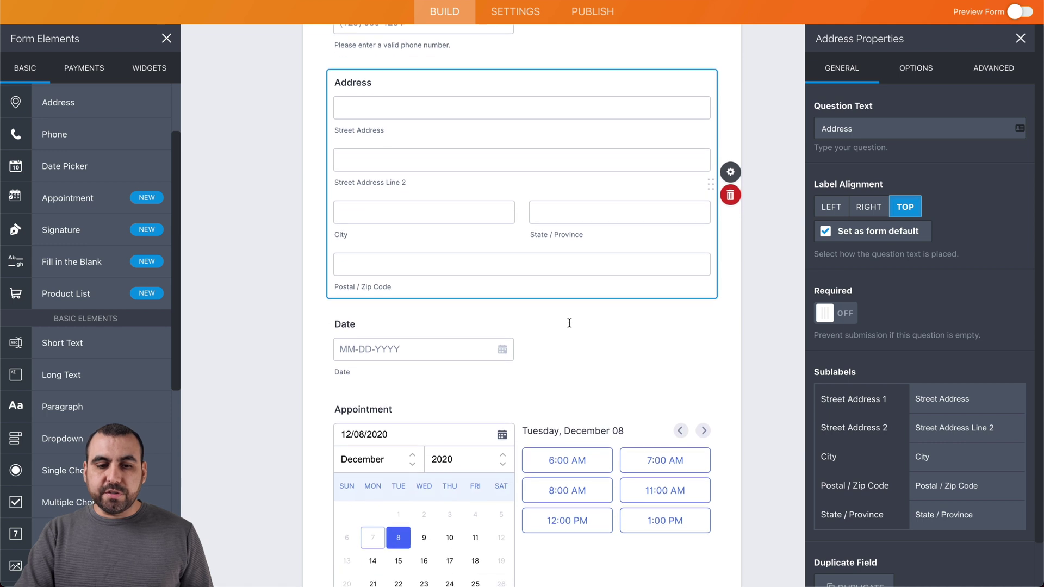
pyautogui.click(444, 246)
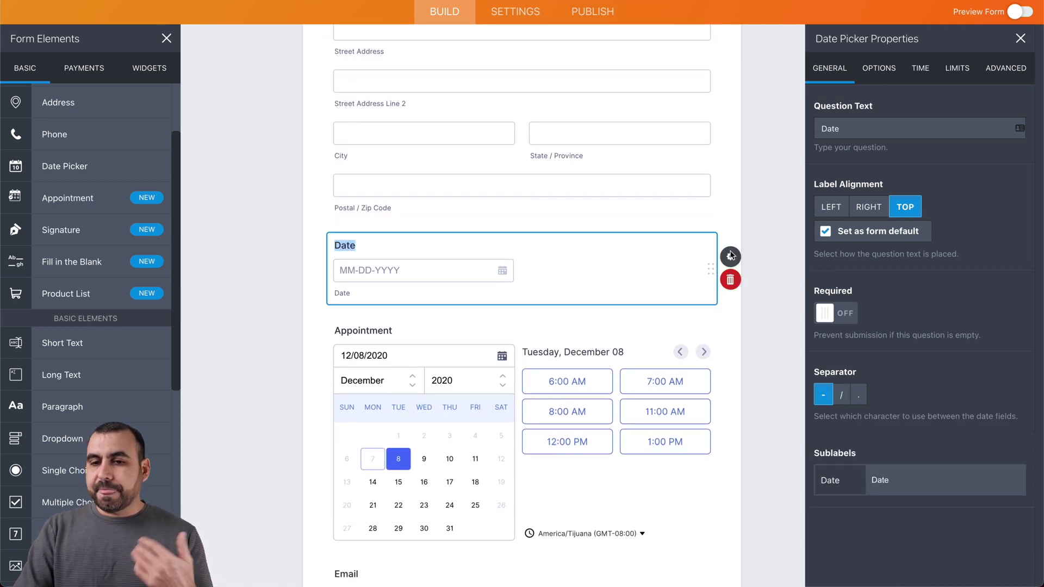
pyautogui.doubleClick(845, 129)
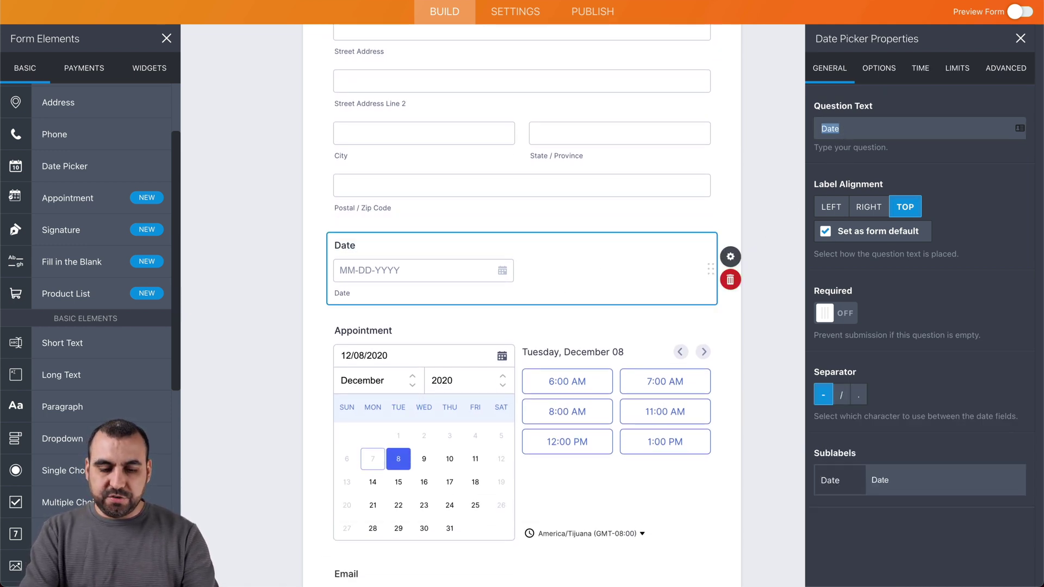
pyautogui.write('Birth Date')
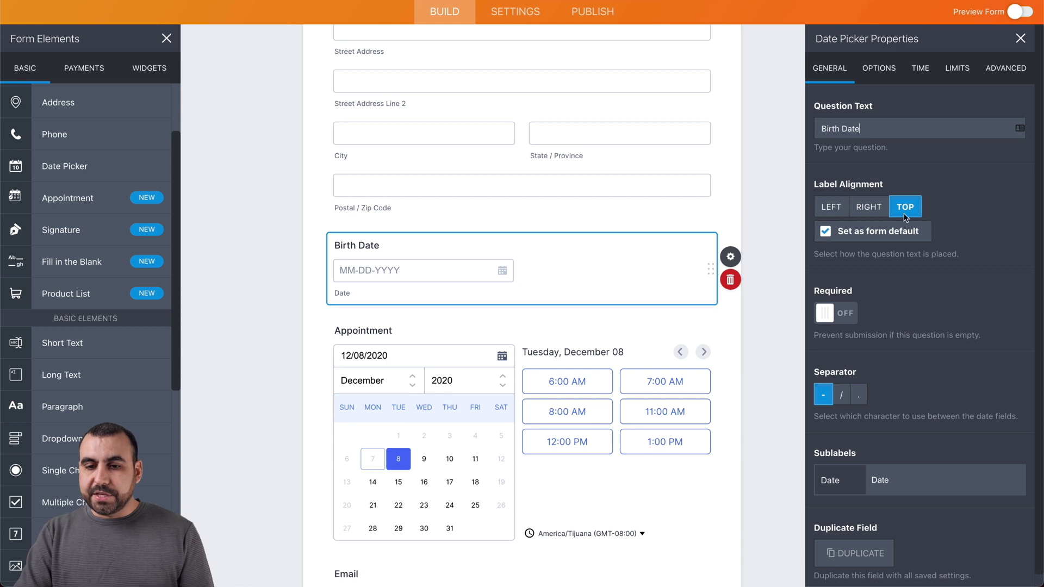
pyautogui.scroll(-1, 914, 242)
pyautogui.click(845, 300)
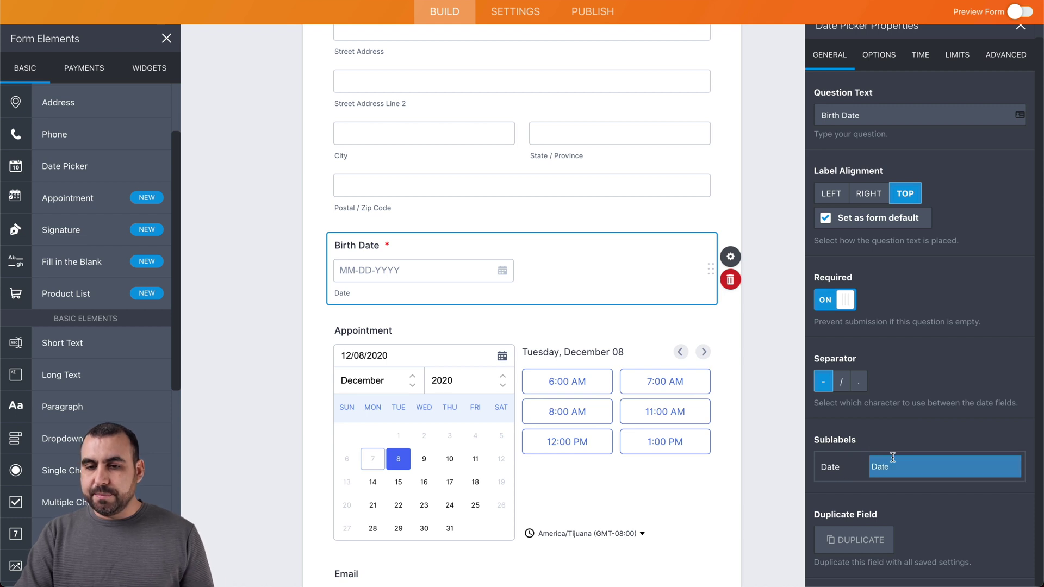
pyautogui.scroll(1, 891, 459)
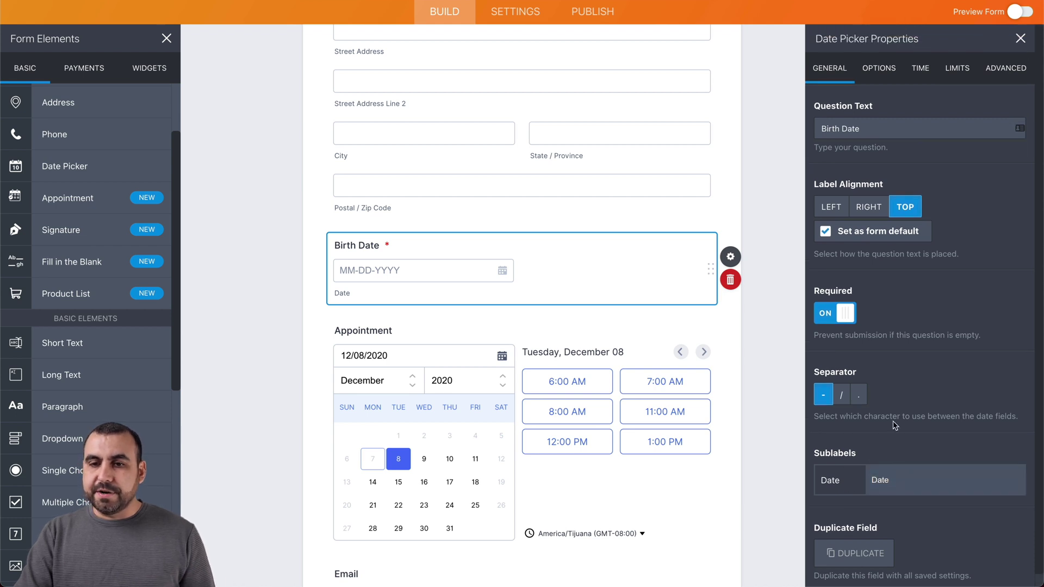
# - Turn on the Birth Date field's calendar popup with the week starting on Monday, and review its remaining date options
pyautogui.click(889, 71)
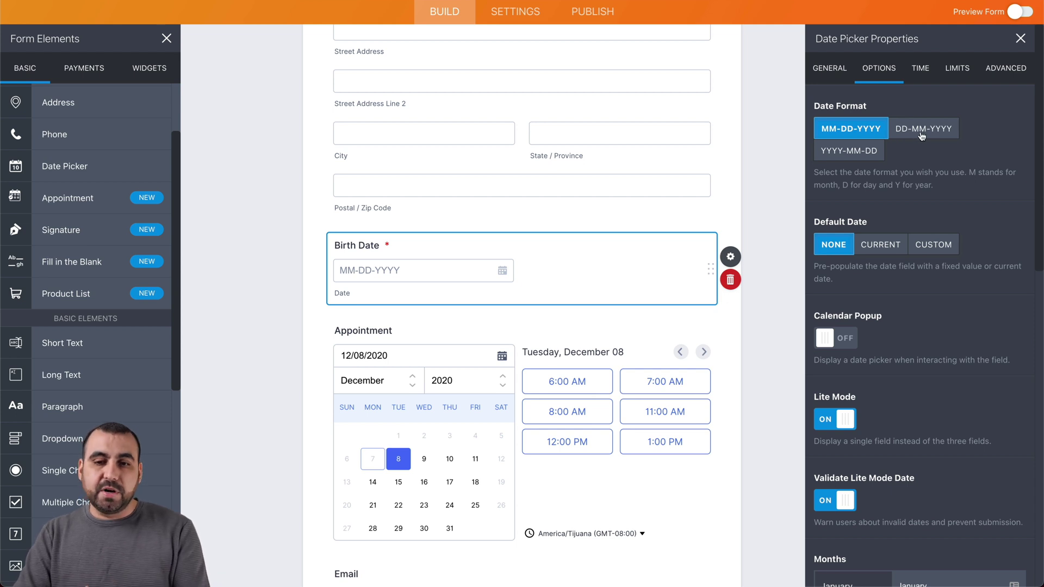
pyautogui.scroll(-1, 918, 163)
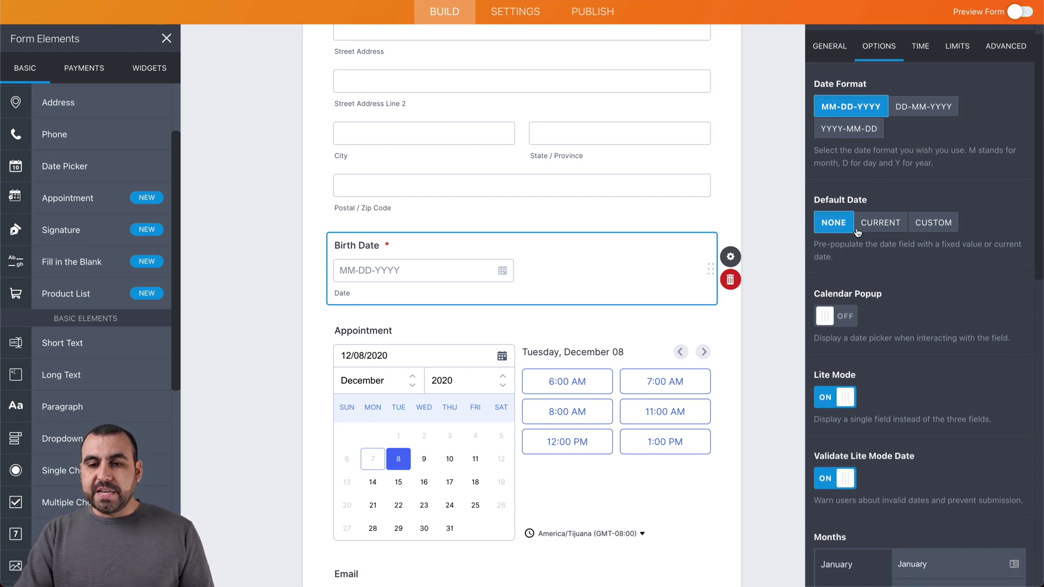
pyautogui.scroll(-1, 879, 236)
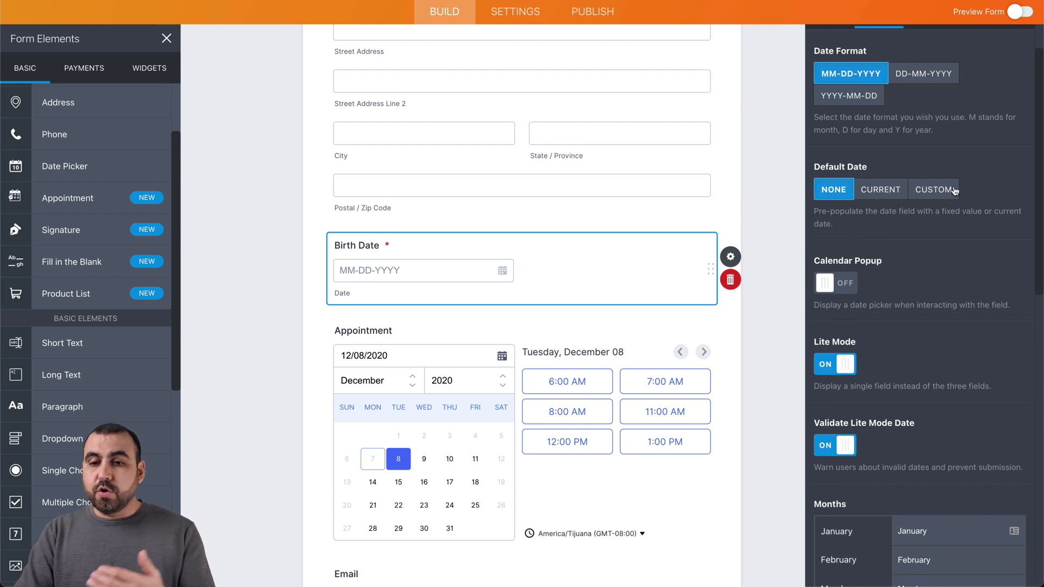
pyautogui.scroll(-2, 870, 206)
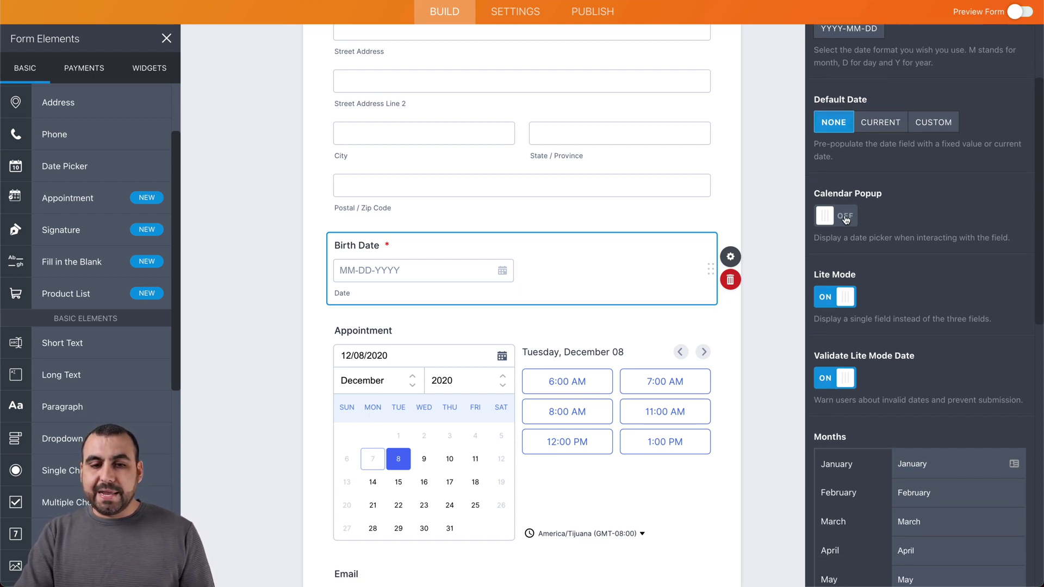
pyautogui.click(844, 217)
pyautogui.scroll(-2, 903, 225)
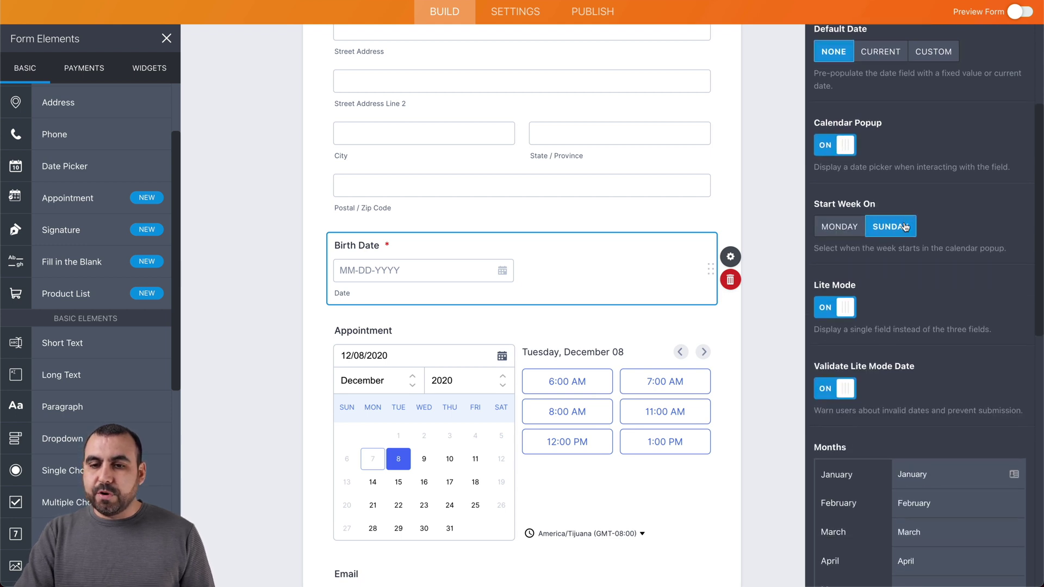
pyautogui.scroll(-2, 846, 232)
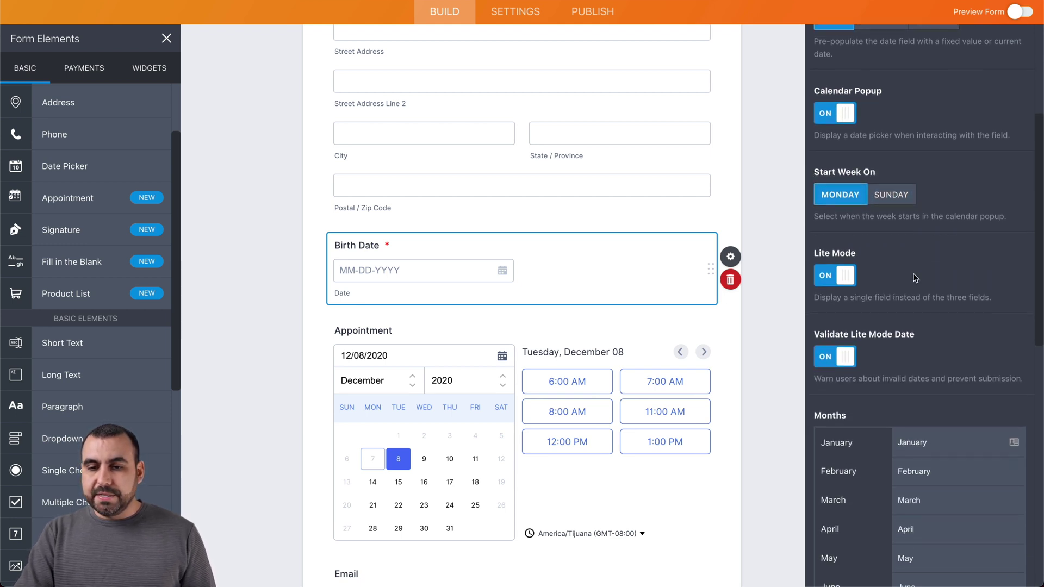
pyautogui.scroll(-2, 902, 259)
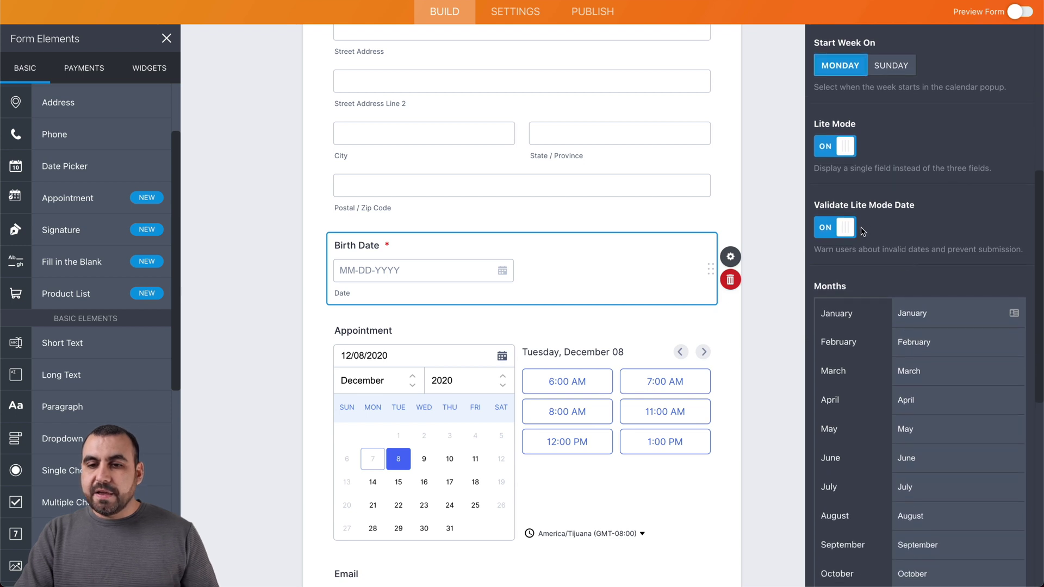
pyautogui.scroll(-3, 872, 231)
pyautogui.scroll(-5, 872, 231)
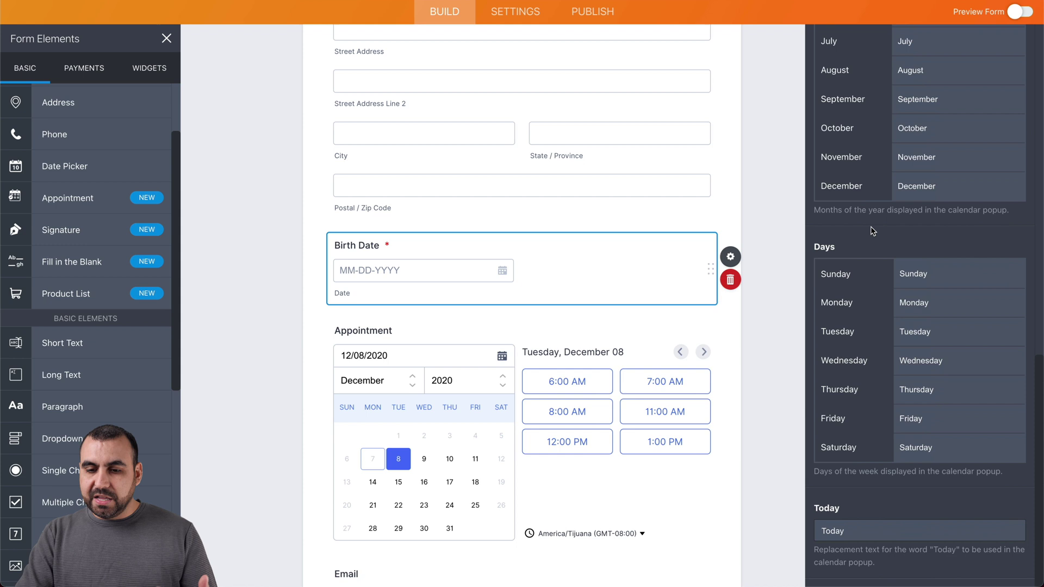
pyautogui.scroll(12, 872, 231)
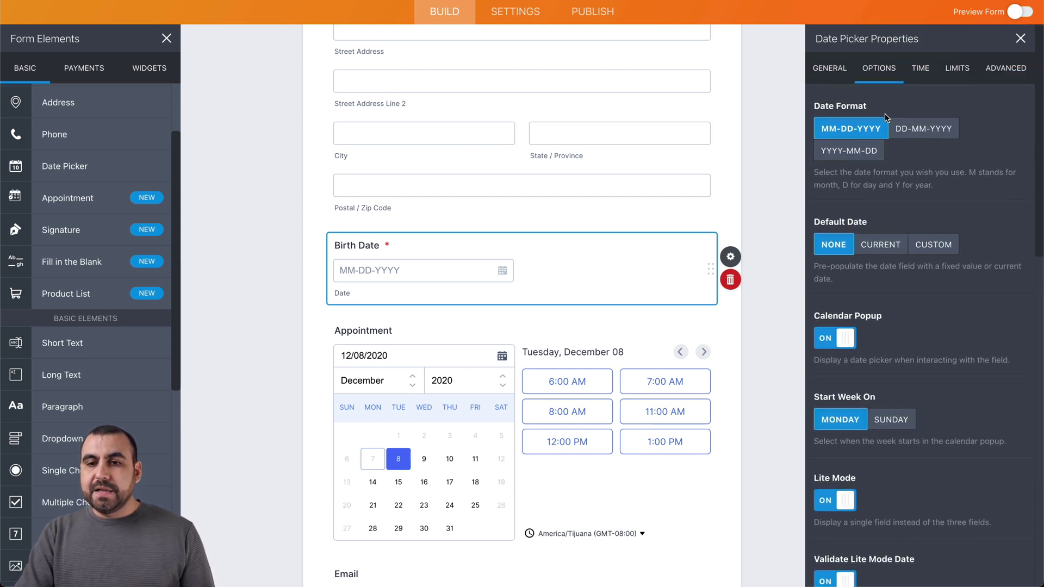
# - Try the Time Field option for the Birth Date field and switch it back off
pyautogui.click(920, 67)
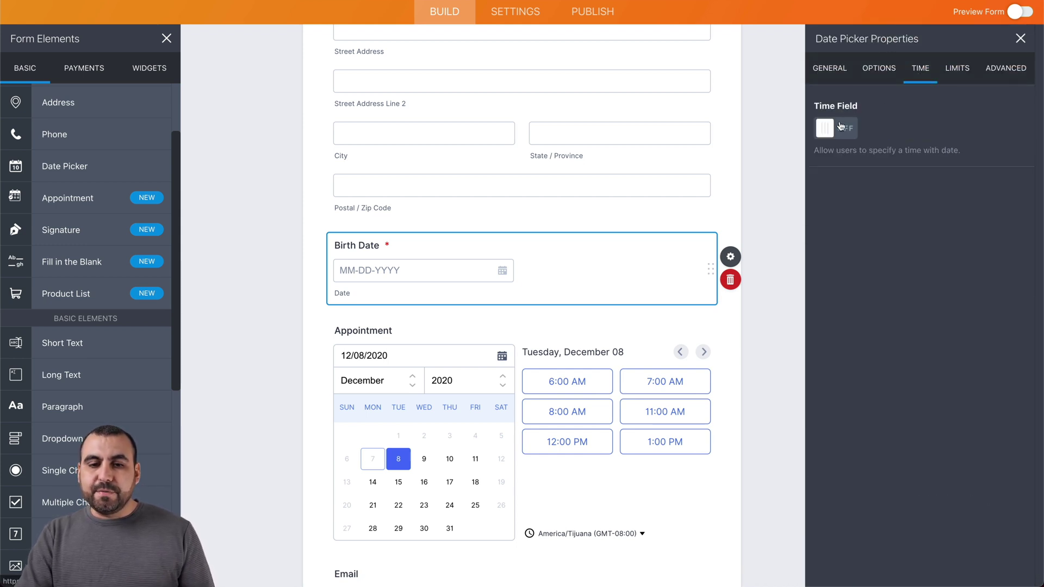
pyautogui.click(841, 126)
pyautogui.click(840, 127)
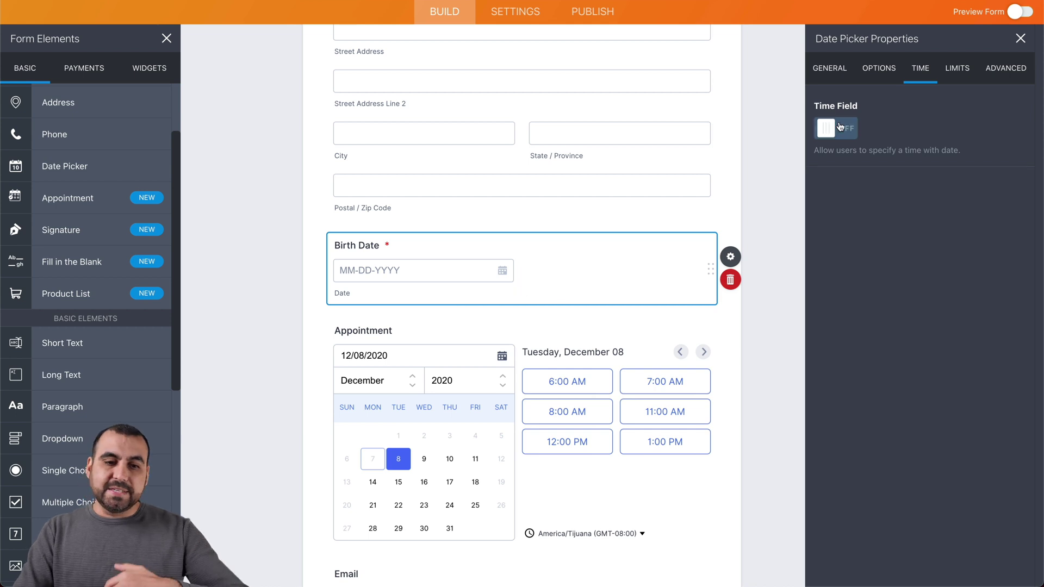
# - Turn on age verification for the Birth Date field and set the minimum age to 18
pyautogui.click(956, 70)
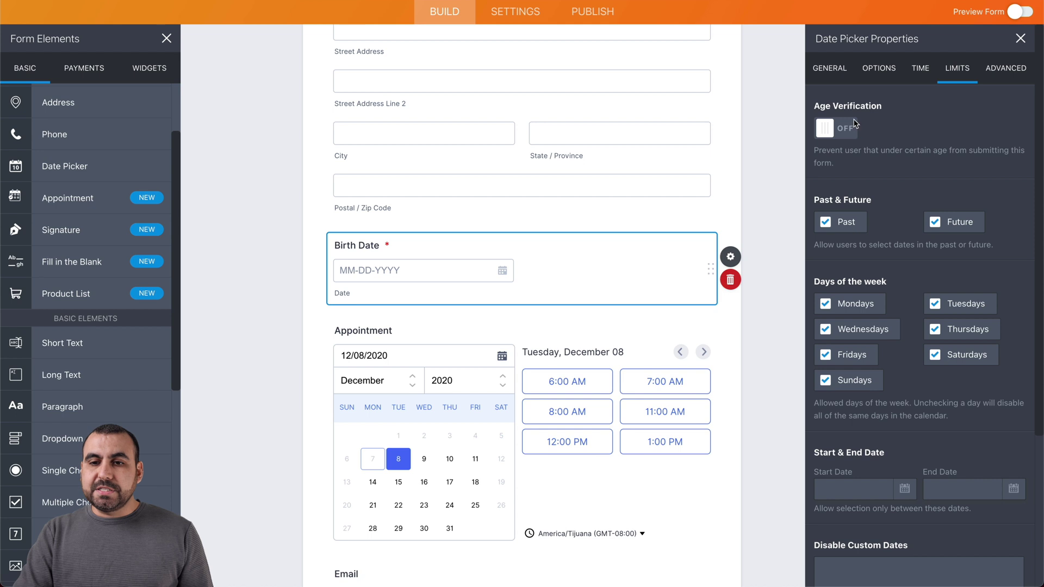
pyautogui.click(839, 127)
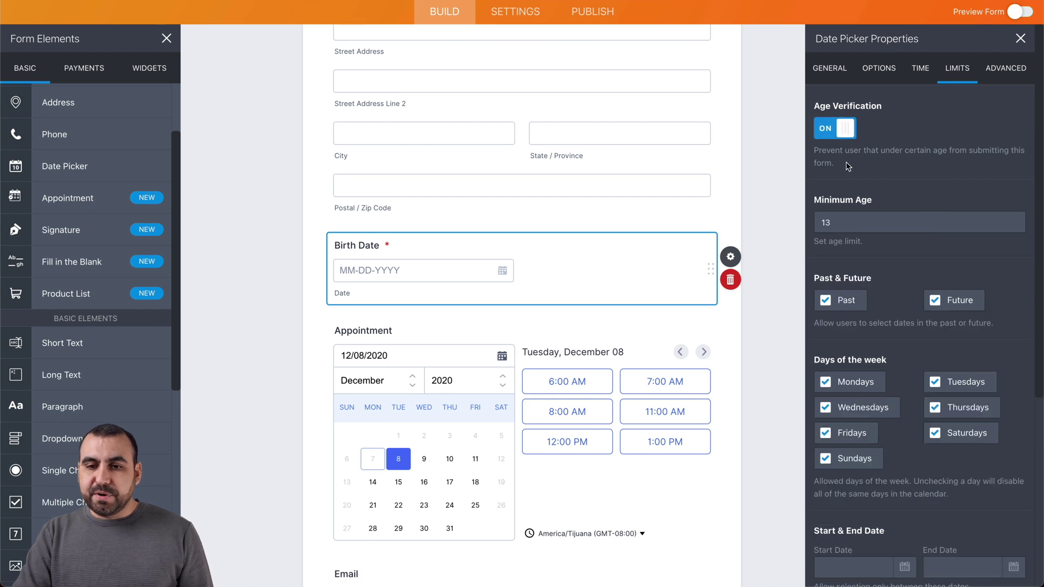
pyautogui.click(846, 222)
pyautogui.press('BackSpace')
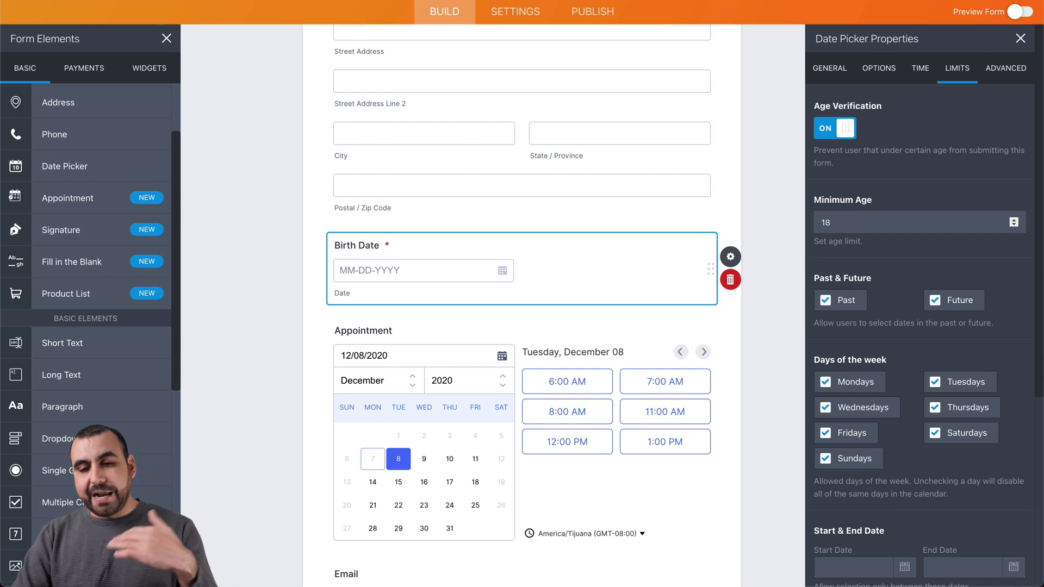
# - Disallow future dates in the Birth Date field, keeping only past dates selectable
pyautogui.scroll(-1, 815, 230)
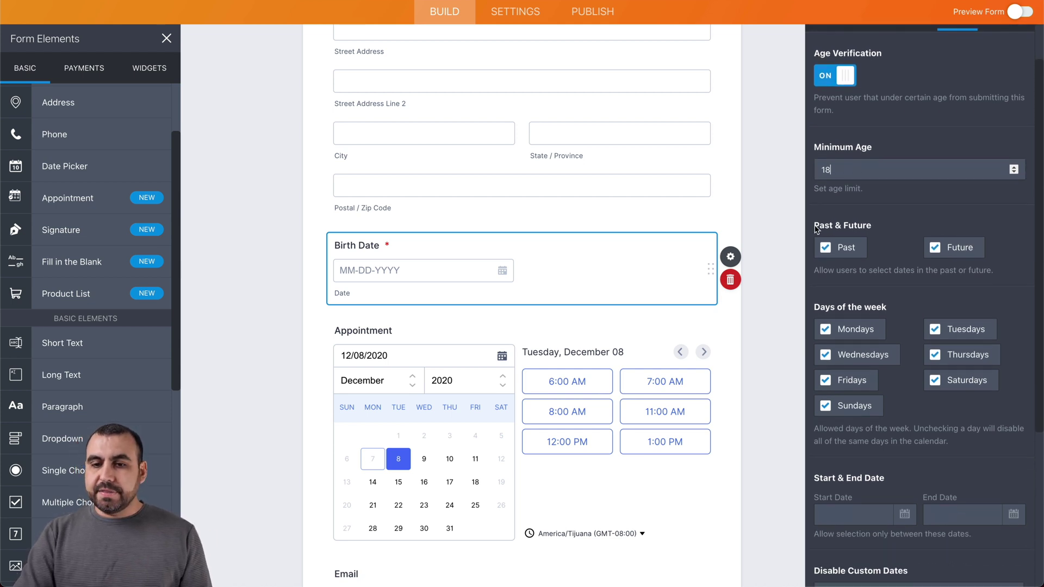
pyautogui.moveTo(814, 229); pyautogui.dragTo(875, 227)
pyautogui.click(880, 233)
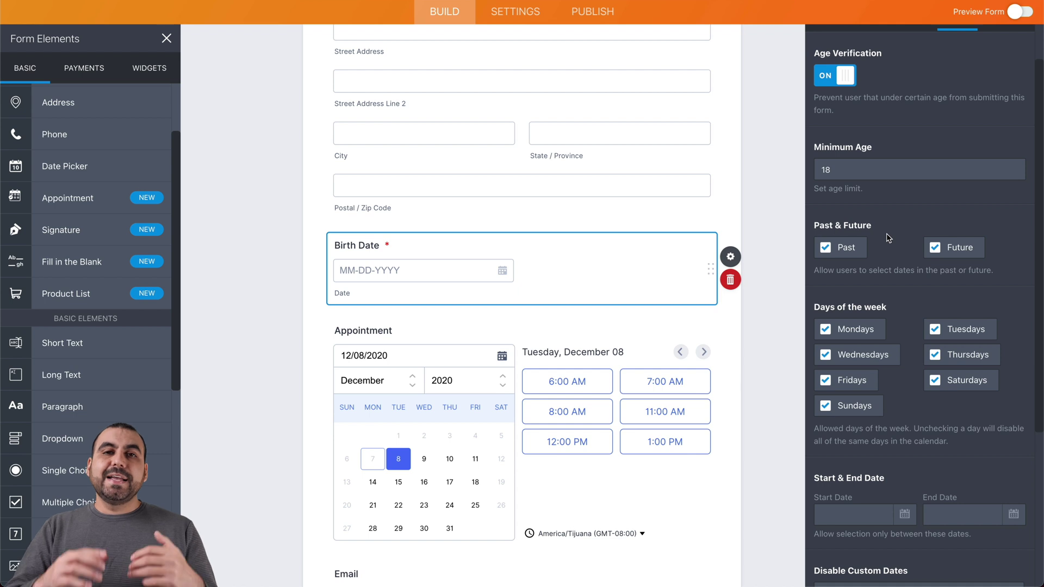
pyautogui.click(933, 248)
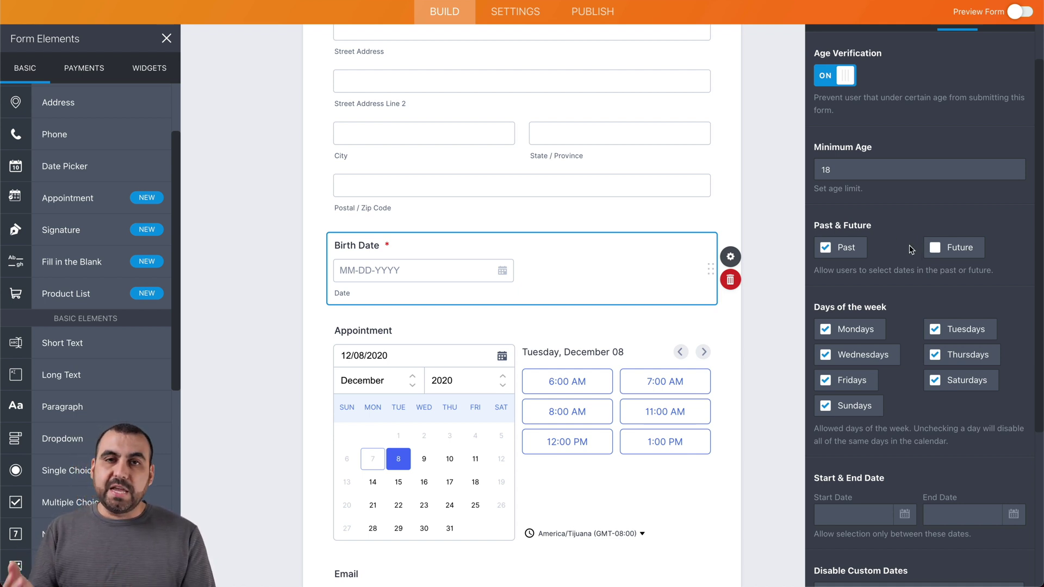
# - Review the Birth Date field's weekday, start and end date and disabled-date limits, and its advanced properties
pyautogui.scroll(-1, 911, 250)
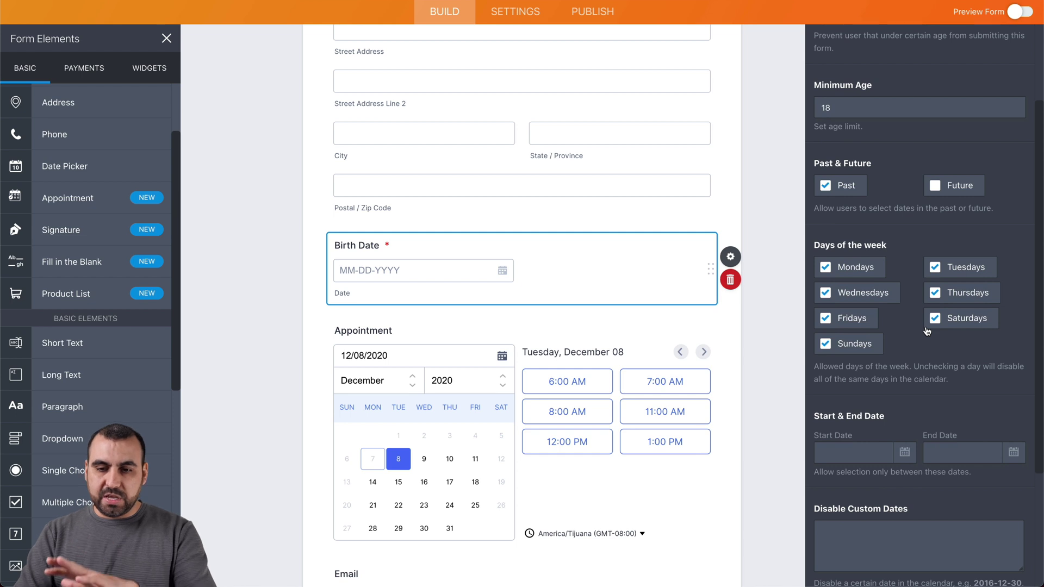
pyautogui.scroll(-3, 927, 331)
pyautogui.moveTo(817, 249); pyautogui.dragTo(898, 249)
pyautogui.click(900, 249)
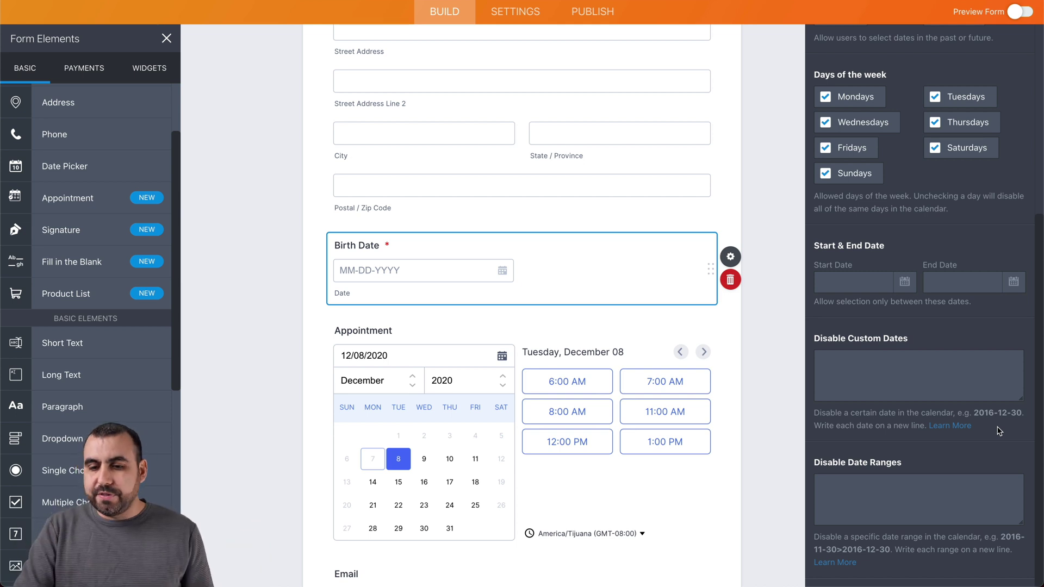
pyautogui.scroll(1, 900, 520)
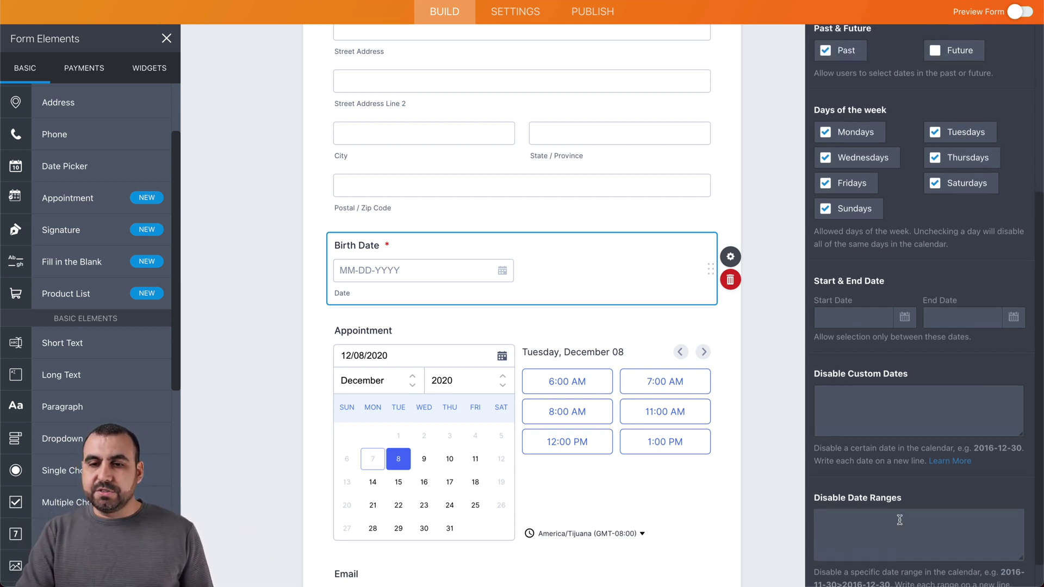
pyautogui.scroll(5, 900, 521)
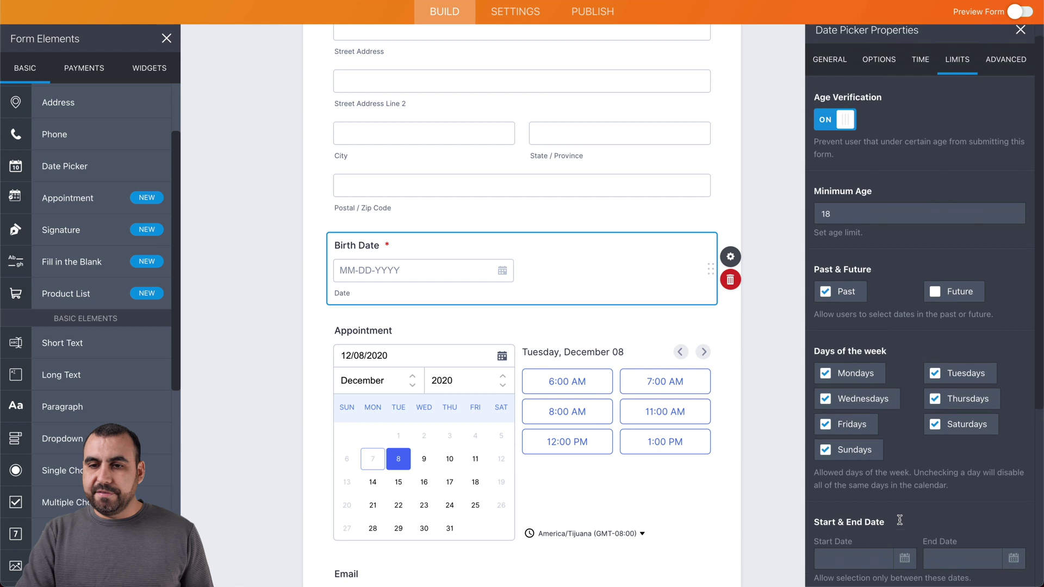
pyautogui.click(996, 71)
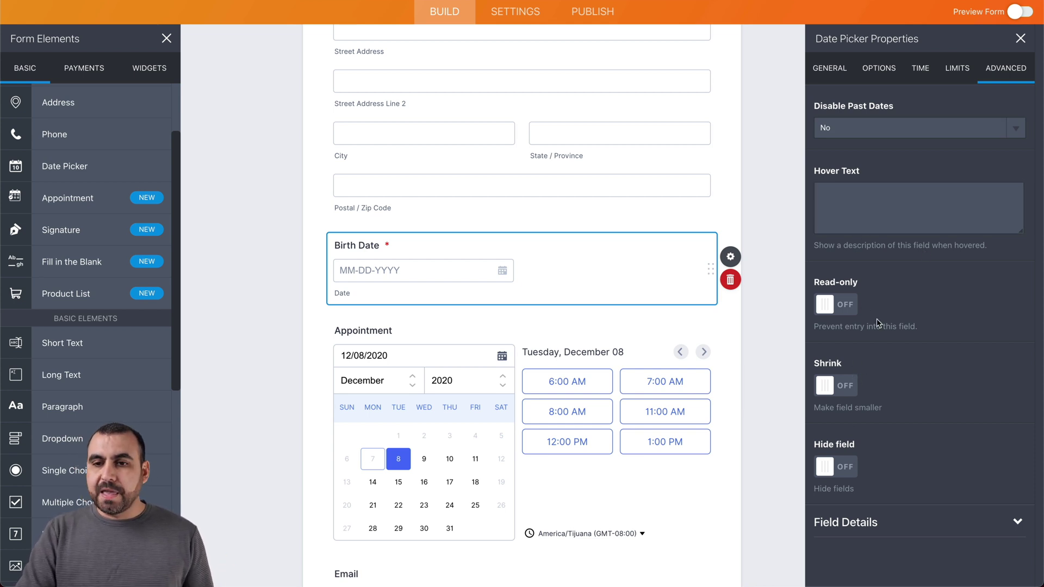
# - Open the Appointment field's general properties and change its question text to "Event Date"
pyautogui.click(738, 324)
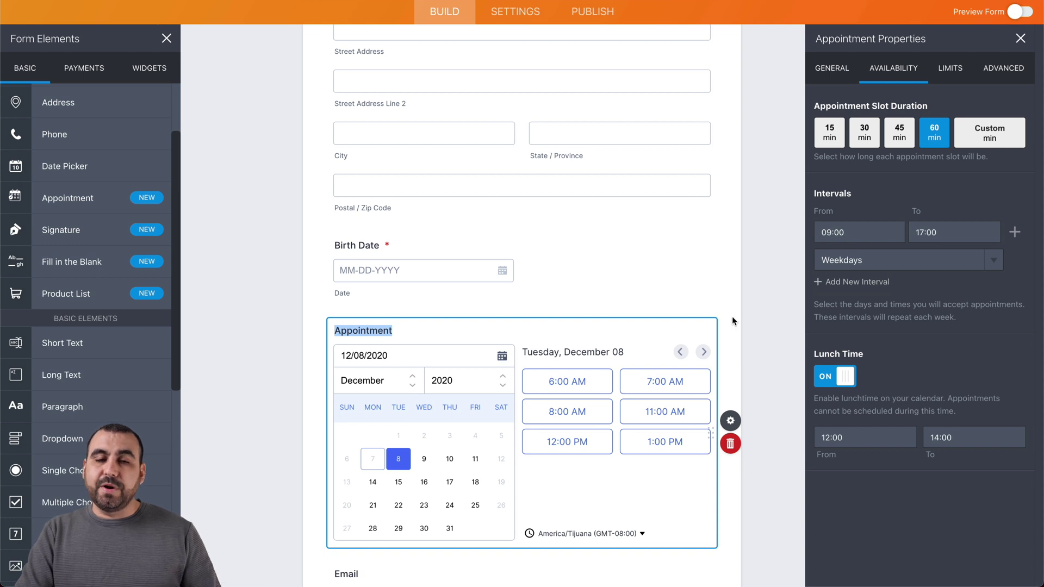
pyautogui.scroll(-2, 735, 320)
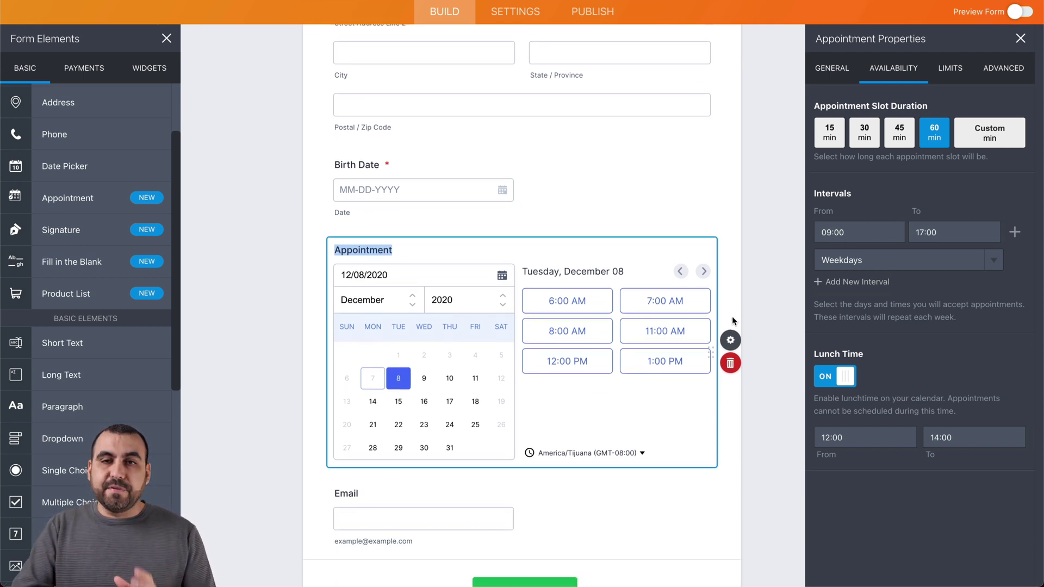
pyautogui.scroll(-1, 724, 225)
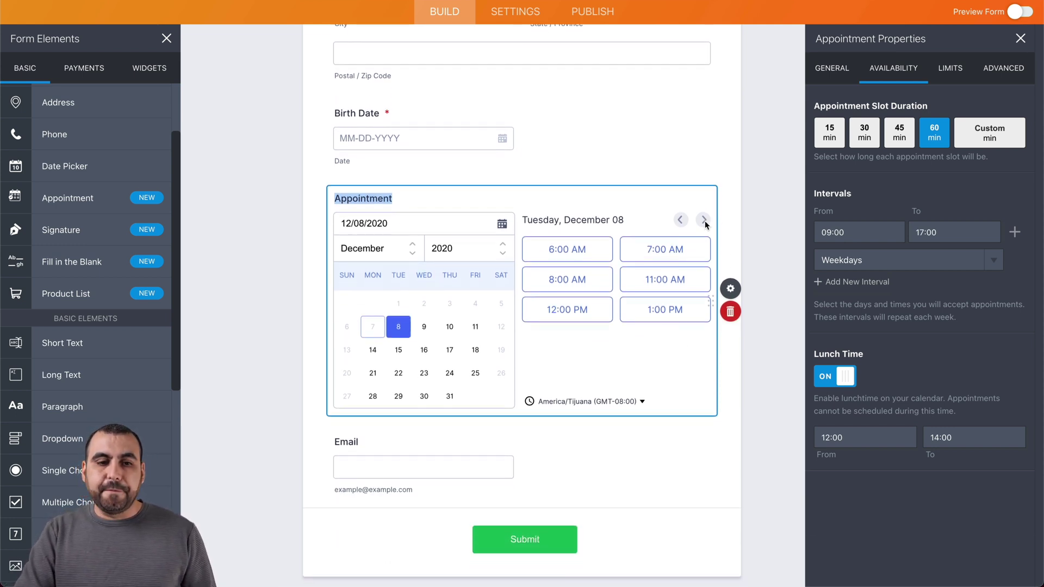
pyautogui.click(379, 199)
pyautogui.doubleClick(376, 198)
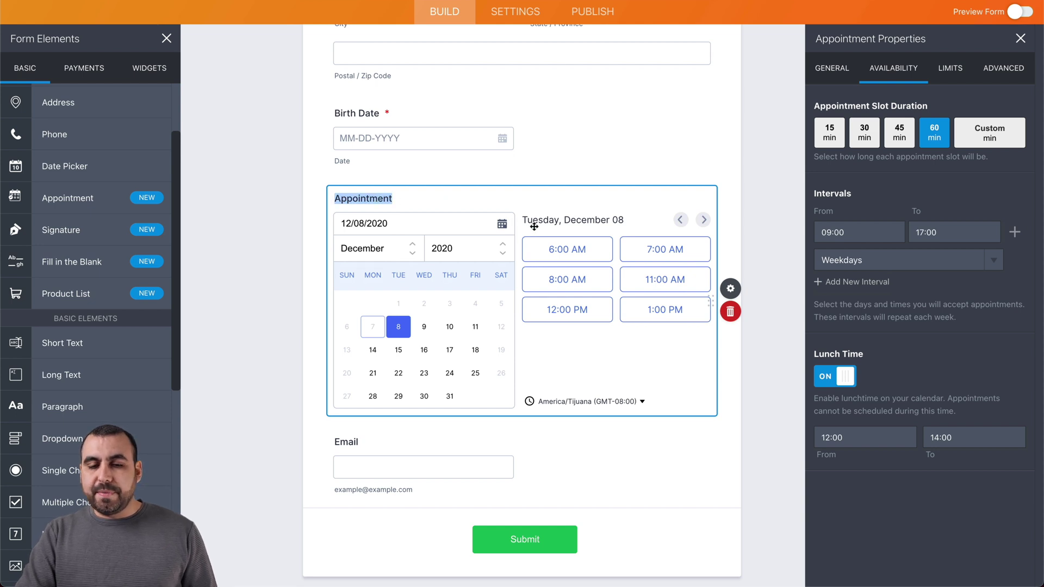
pyautogui.click(852, 69)
pyautogui.doubleClick(837, 133)
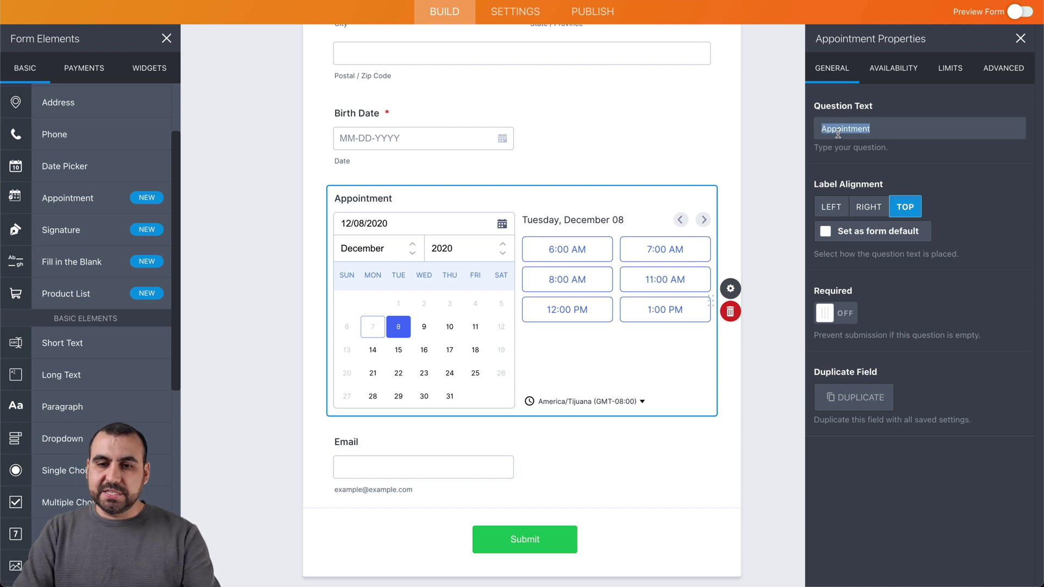
pyautogui.write('Event Datae')
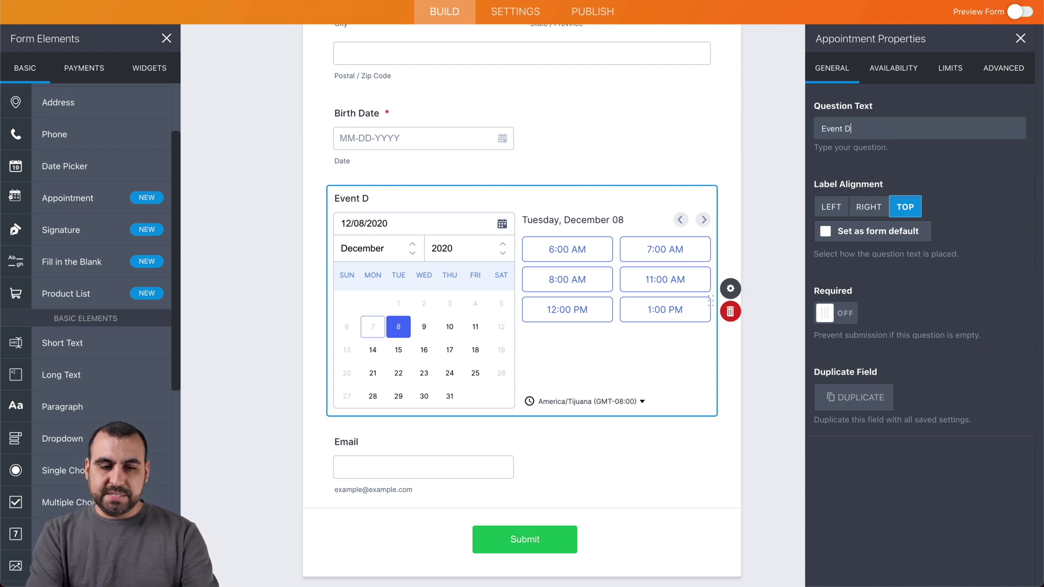
pyautogui.press('BackSpace')
pyautogui.press('BackSpace')
pyautogui.press('BackSpace')
pyautogui.press('BackSpace')
pyautogui.write('ate')
# - Restore the field's question text to "Appointment", and try the Required option before switching it back off
pyautogui.press('BackSpace')
pyautogui.press('BackSpace')
pyautogui.press('BackSpace')
pyautogui.press('BackSpace')
pyautogui.press('BackSpace')
pyautogui.press('BackSpace')
pyautogui.press('BackSpace')
pyautogui.press('BackSpace')
pyautogui.press('BackSpace')
pyautogui.write('Appoint')
pyautogui.write('e')
pyautogui.press('BackSpace')
pyautogui.write('ment')
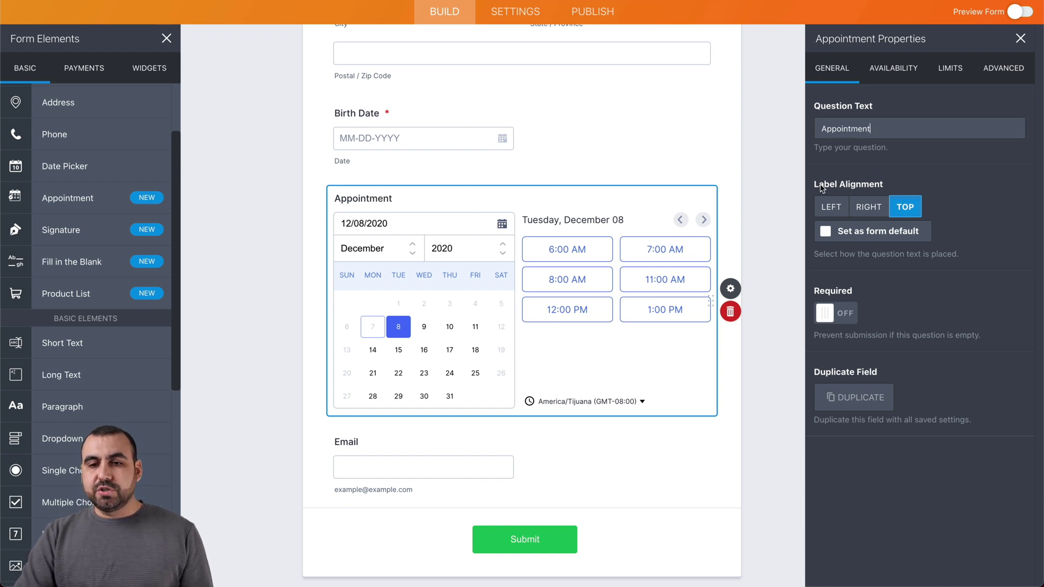
pyautogui.click(835, 318)
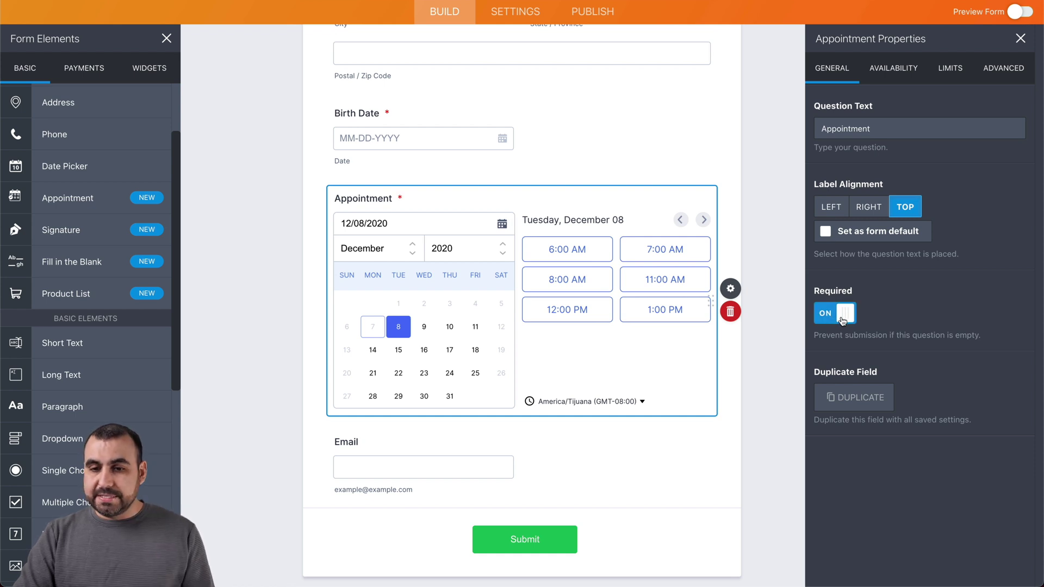
pyautogui.click(842, 320)
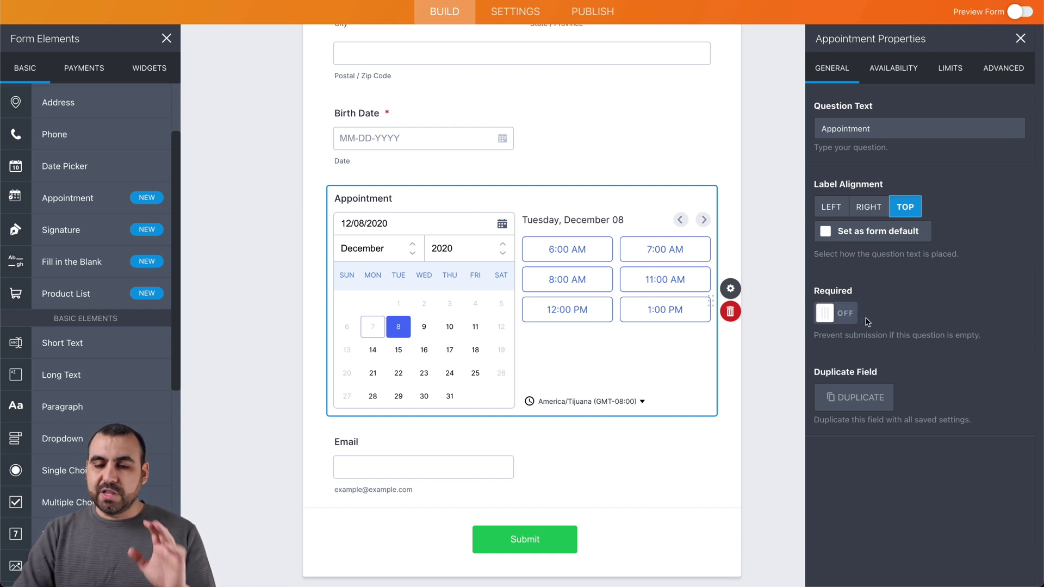
# - Limit the Appointment field to 7 rolling days and a maximum of 2 appointments per day
pyautogui.click(903, 74)
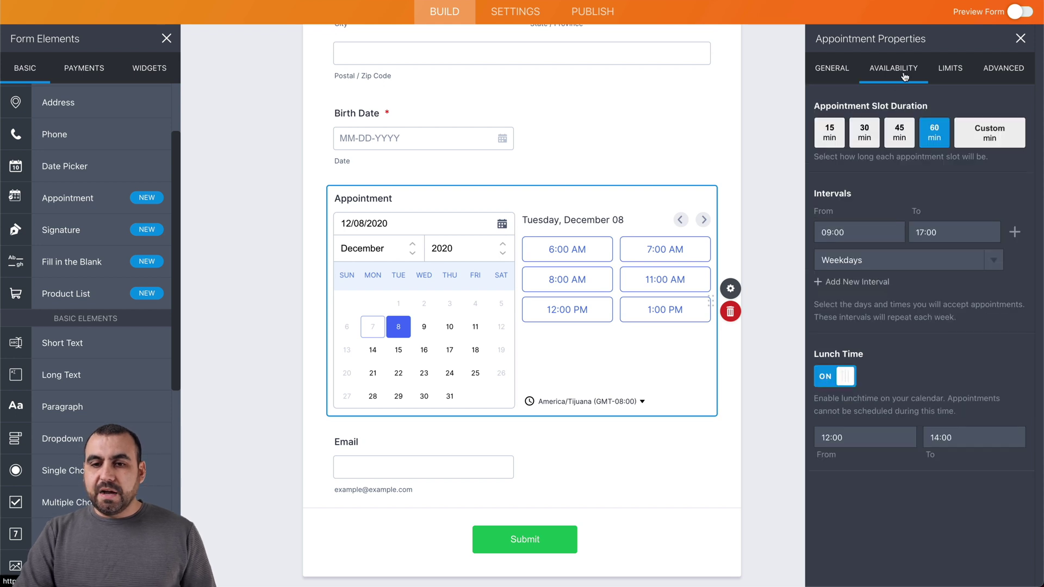
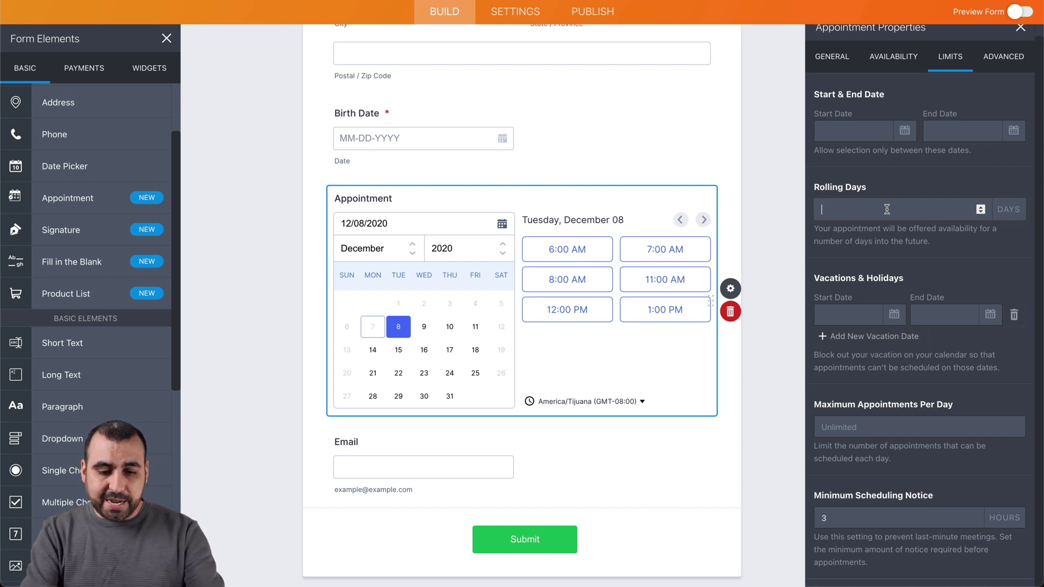
pyautogui.write('7')
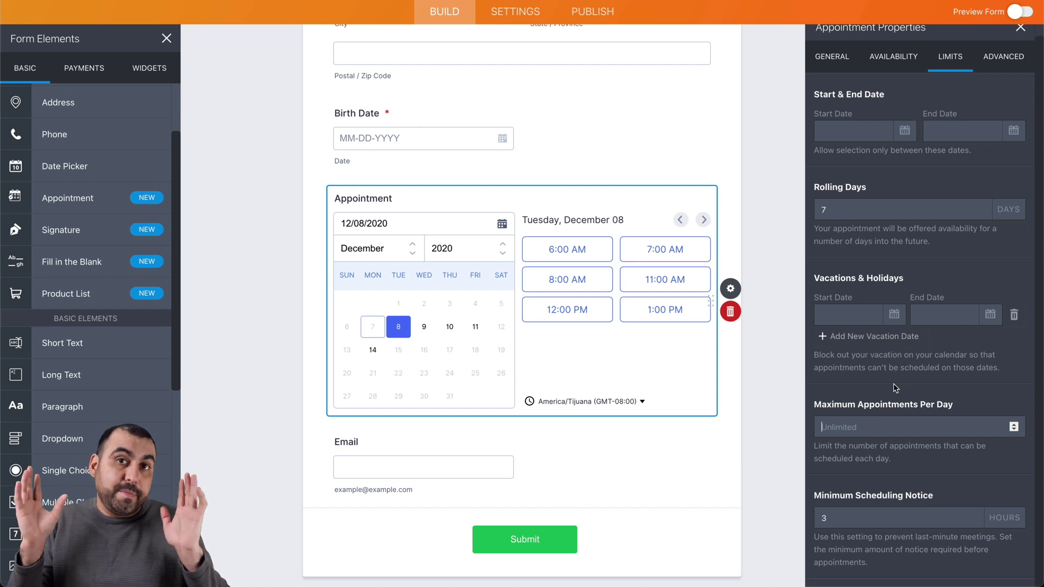
pyautogui.write('2')
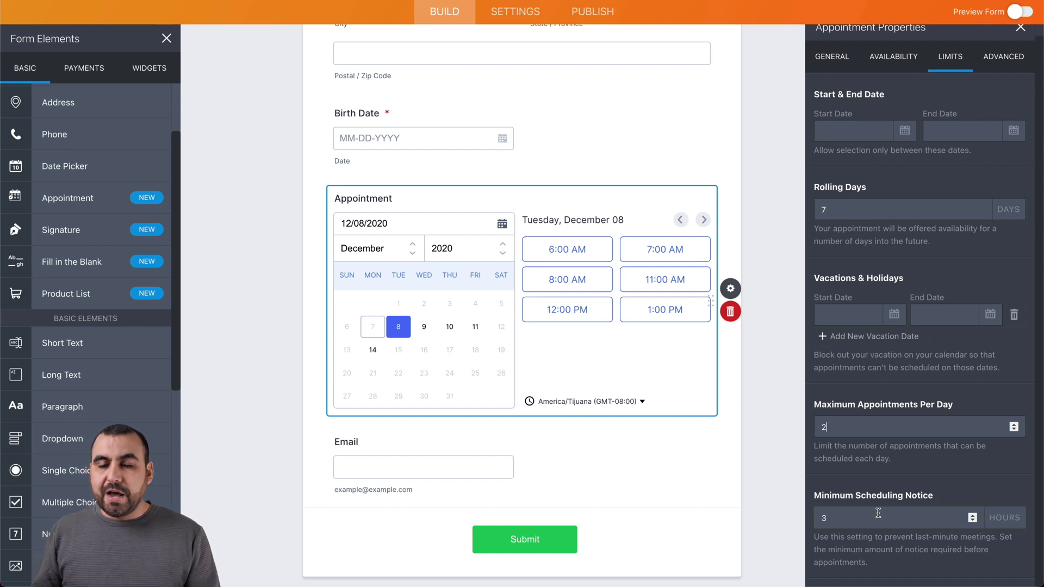
# - Set the Appointment field's minimum scheduling notice to 8 hours
pyautogui.doubleClick(830, 517)
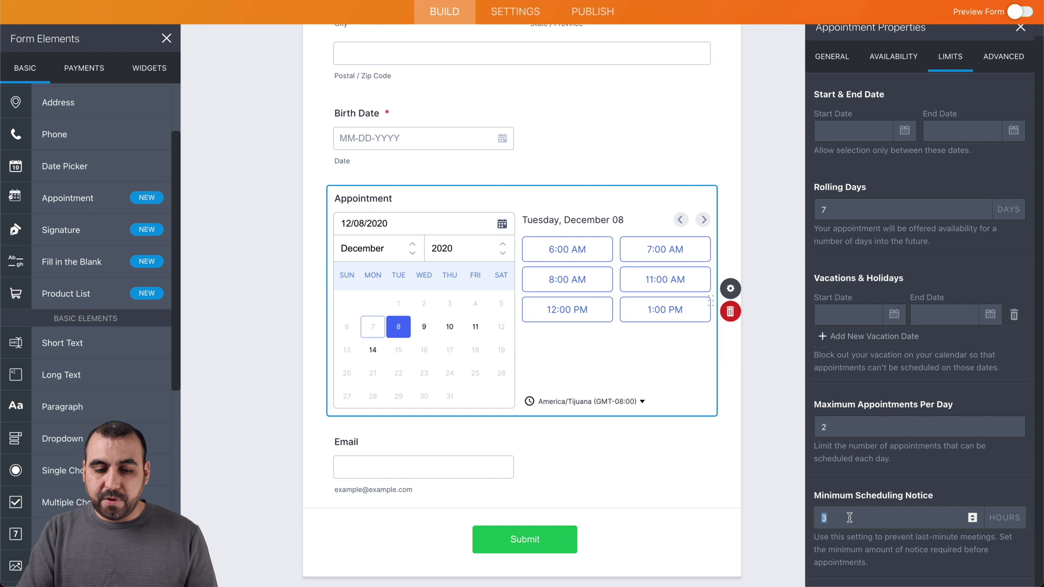
pyautogui.write('8')
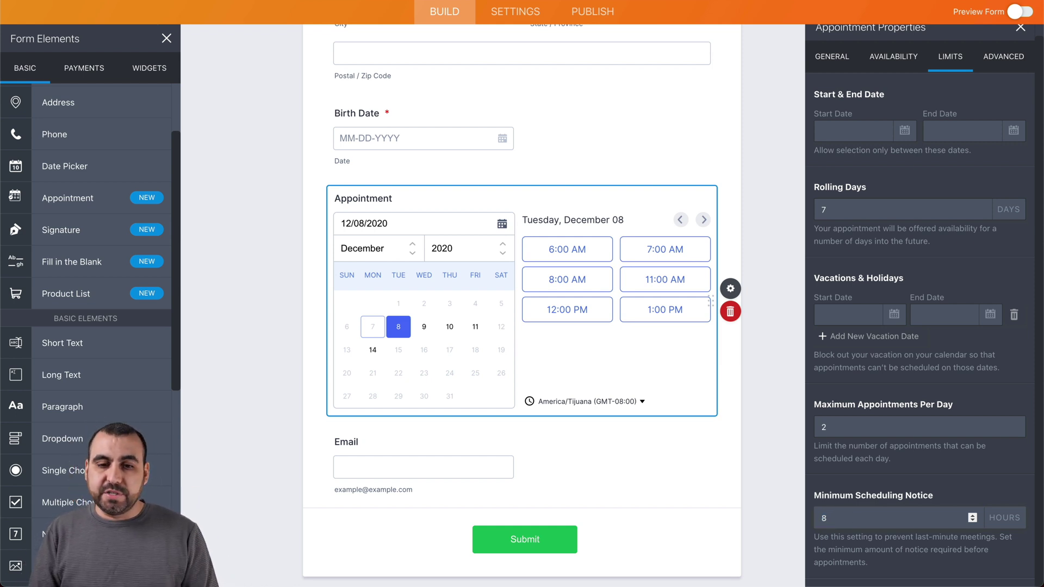
pyautogui.scroll(1, 868, 389)
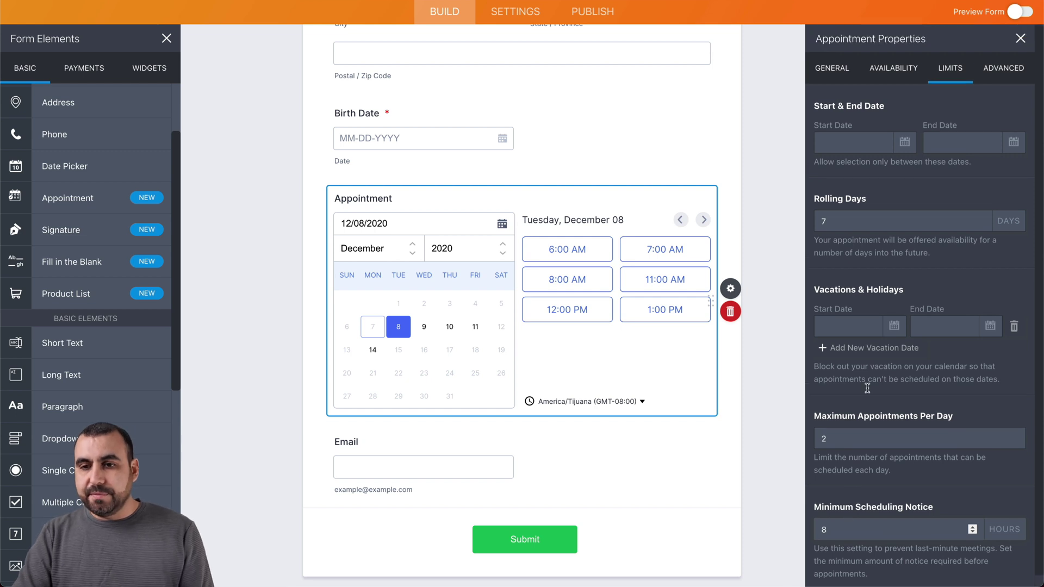
# - In the Appointment field's advanced properties, start the week on Monday and turn on Hide field
pyautogui.click(995, 70)
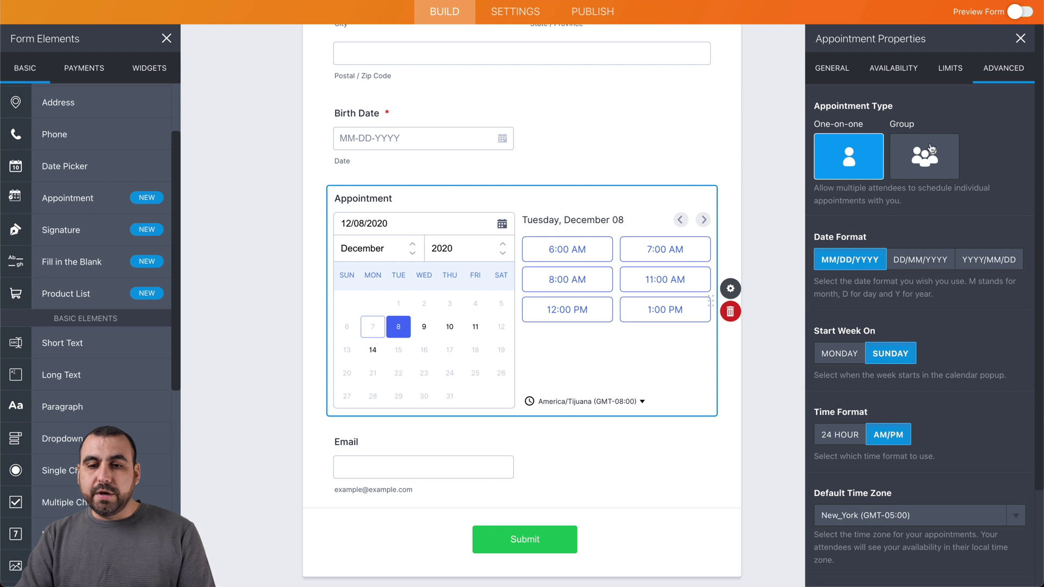
pyautogui.scroll(-2, 909, 216)
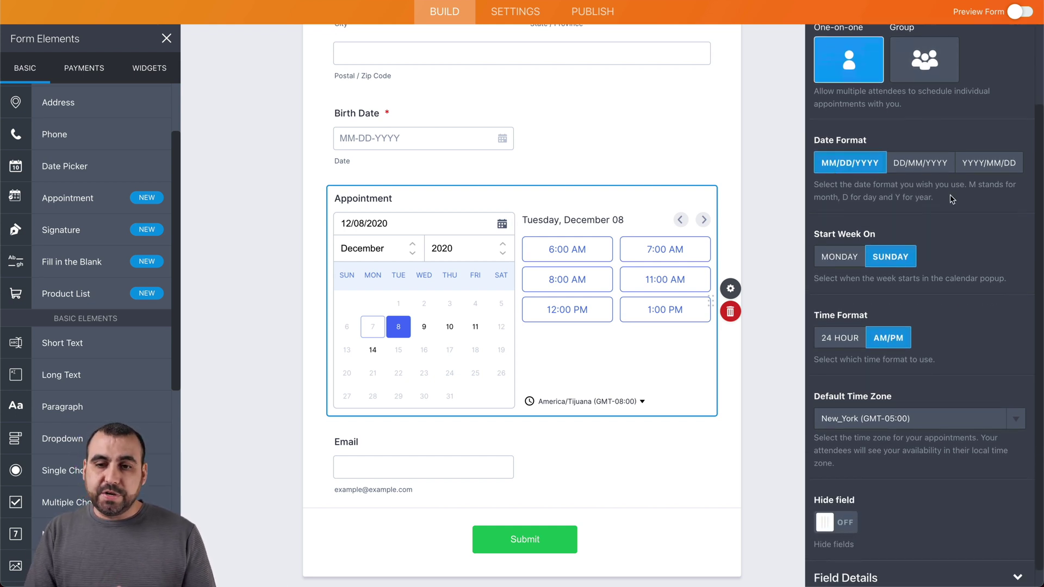
pyautogui.scroll(-1, 953, 199)
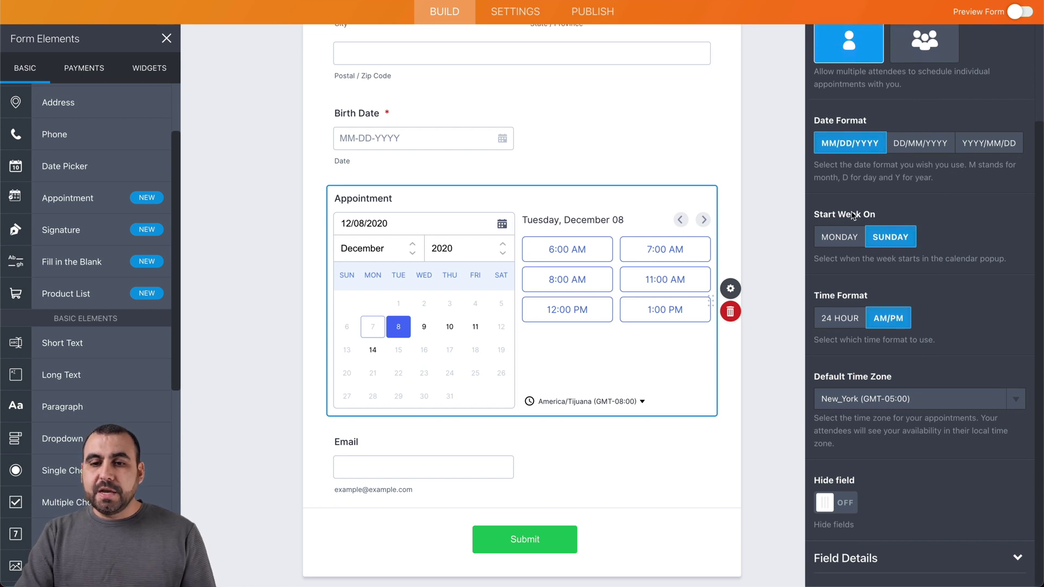
pyautogui.click(843, 237)
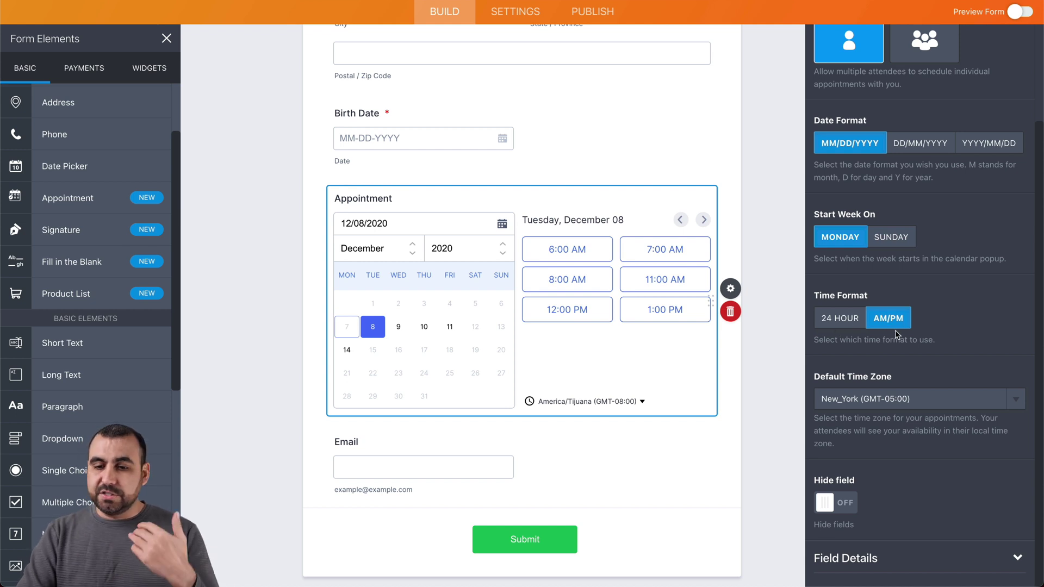
pyautogui.click(844, 505)
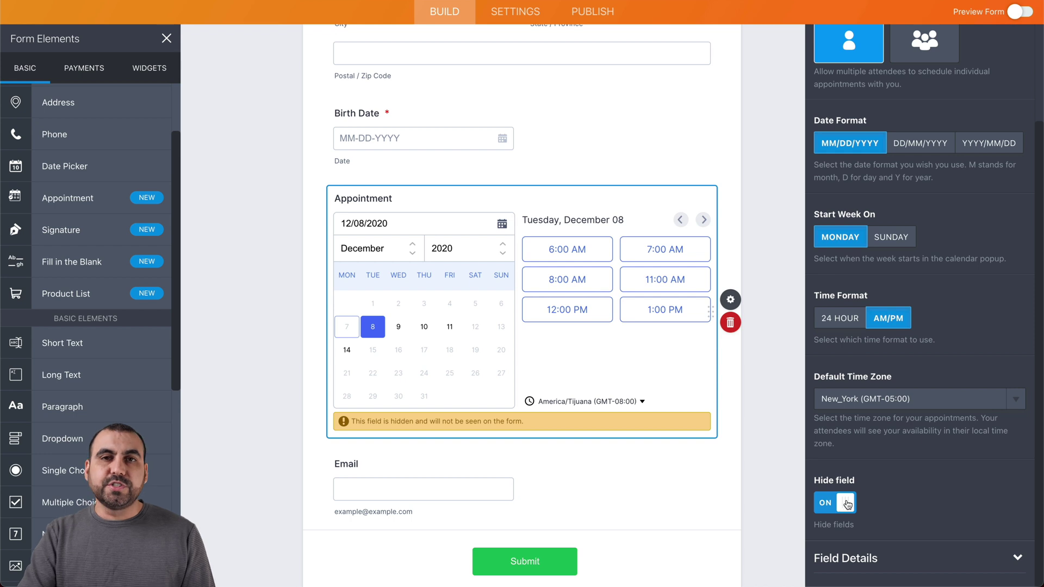
# - Add a Dropdown field between Birth Date and Appointment, with the options "Appoinment", "Sales" and "Support"
pyautogui.scroll(3, 598, 380)
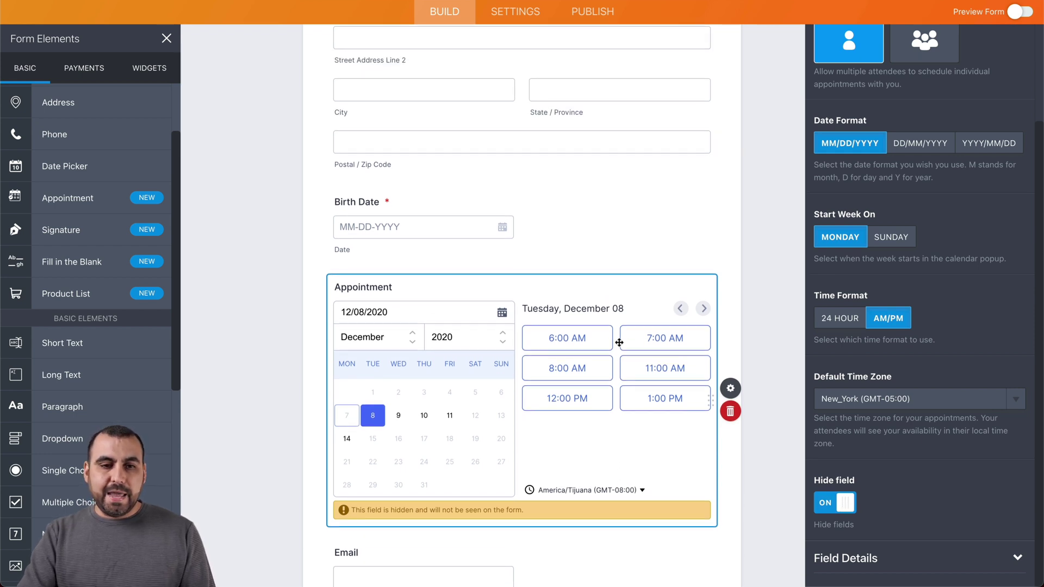
pyautogui.scroll(-3, 123, 381)
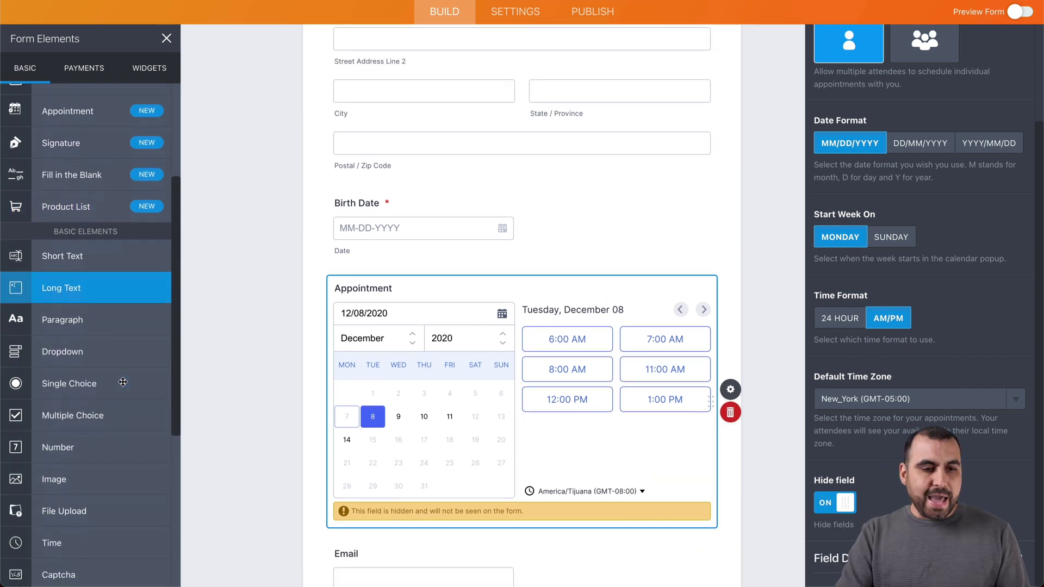
pyautogui.moveTo(58, 329); pyautogui.dragTo(429, 295)
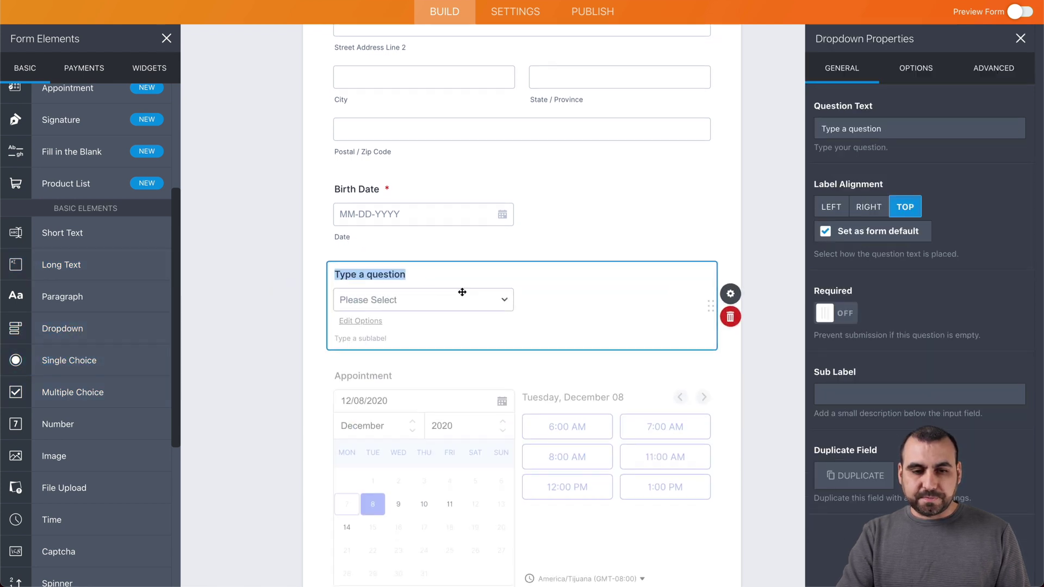
pyautogui.click(432, 300)
pyautogui.write('Ap')
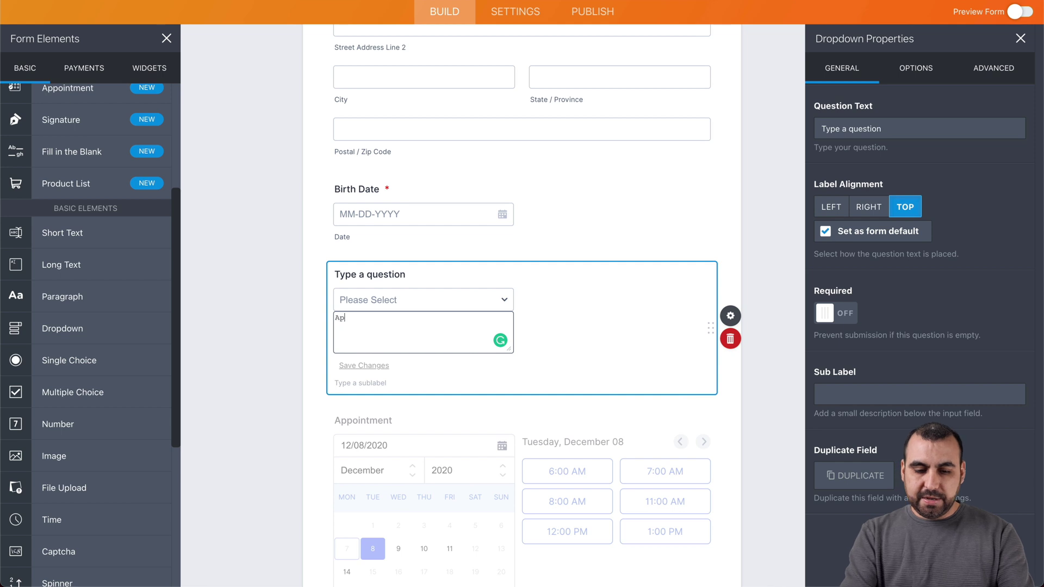
pyautogui.write('poinment')
pyautogui.press('Return')
pyautogui.write('Sales')
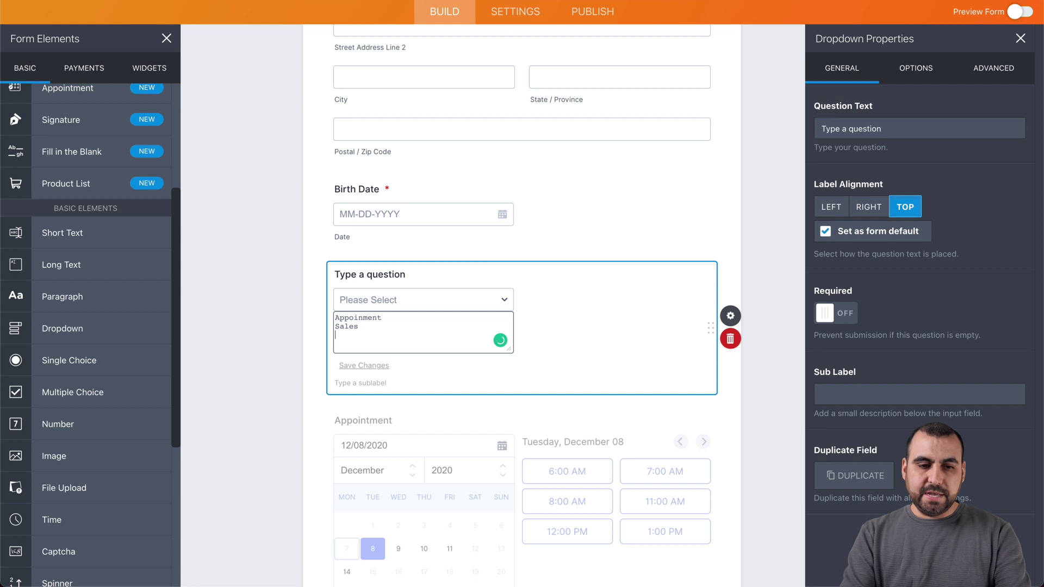
pyautogui.press('Return')
pyautogui.write('Support')
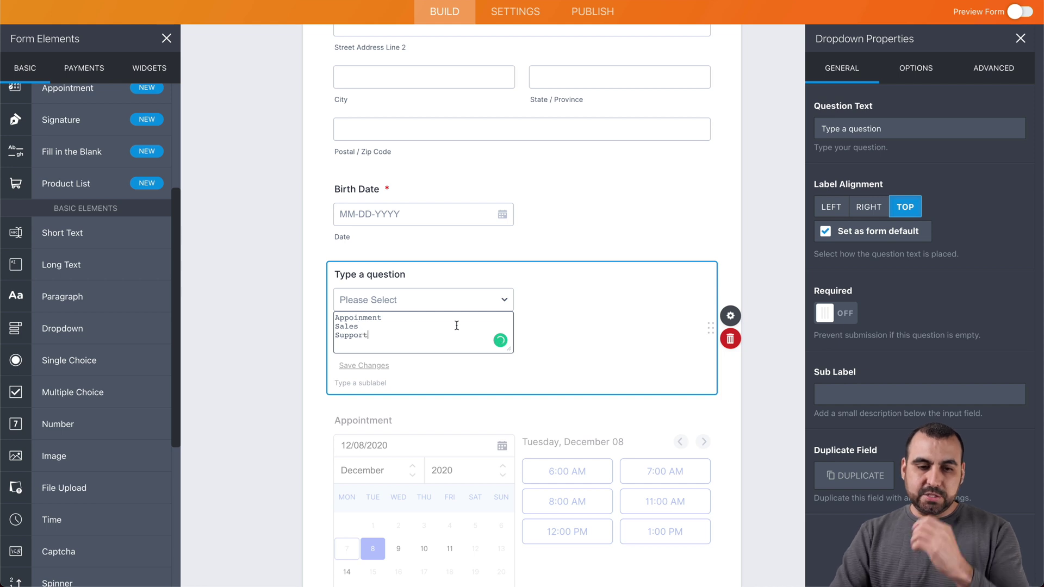
pyautogui.click(643, 330)
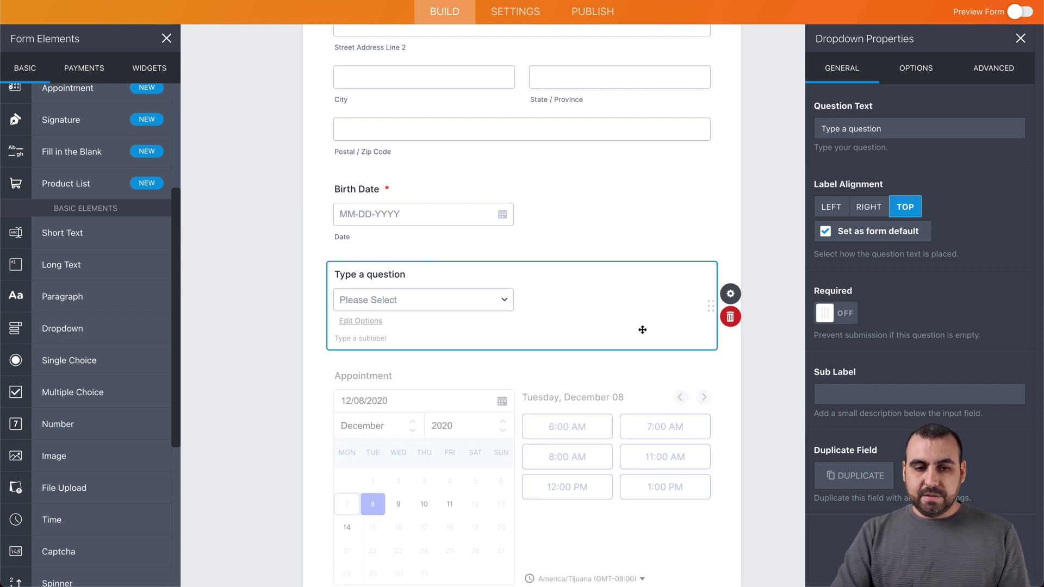
# - Change the new dropdown's question text to "Options"
pyautogui.click(375, 274)
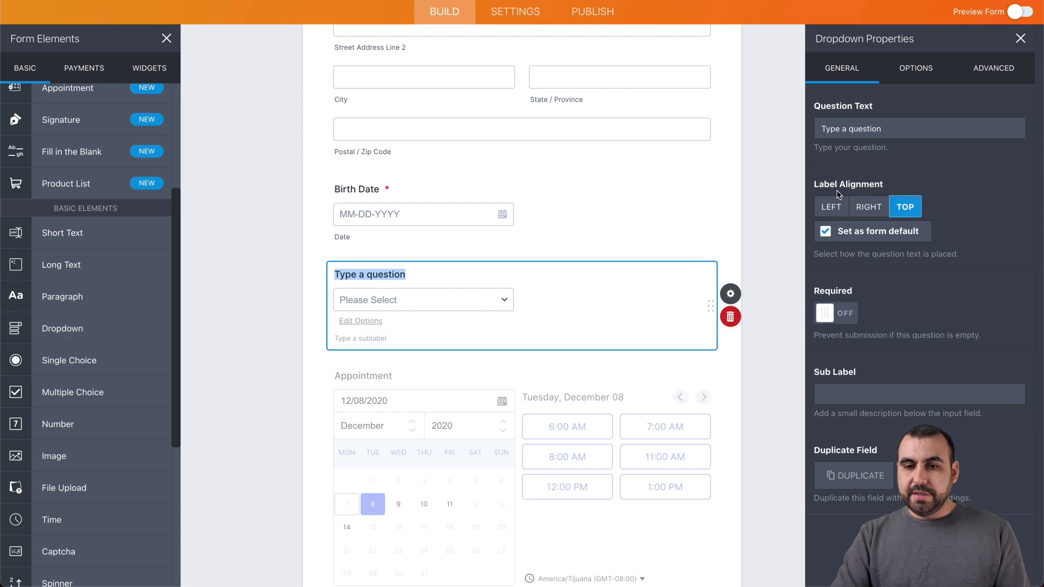
pyautogui.tripleClick(857, 132)
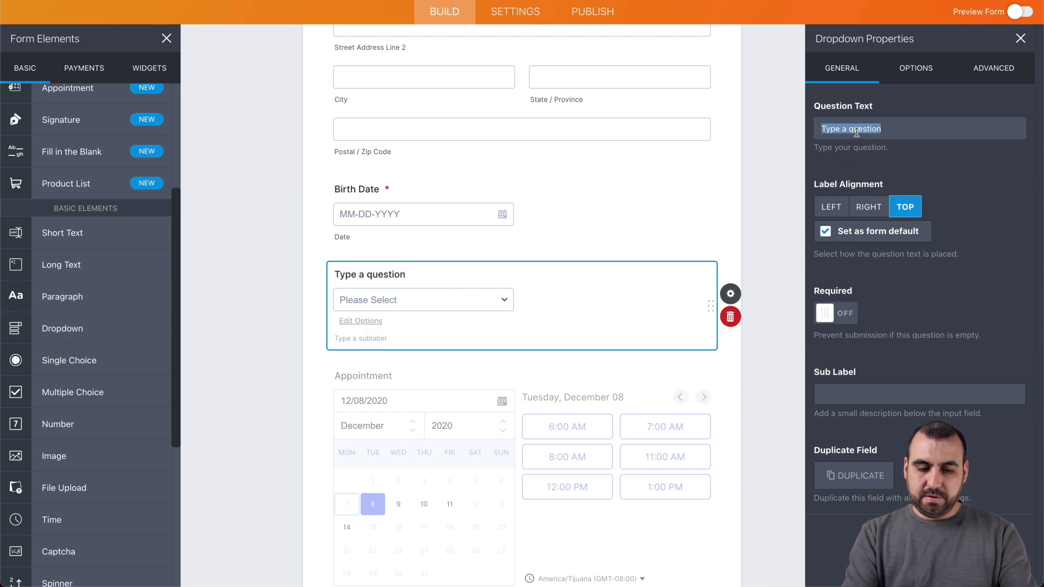
pyautogui.write('Options')
pyautogui.press('Return')
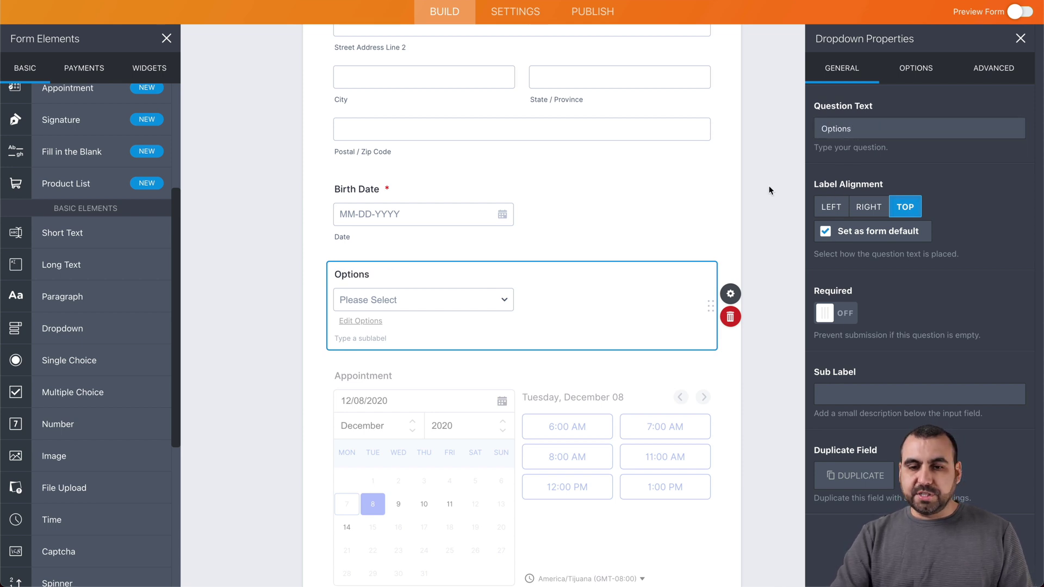
# - Start a new Show / Hide Field condition in the form's conditional logic settings
pyautogui.scroll(-3, 746, 299)
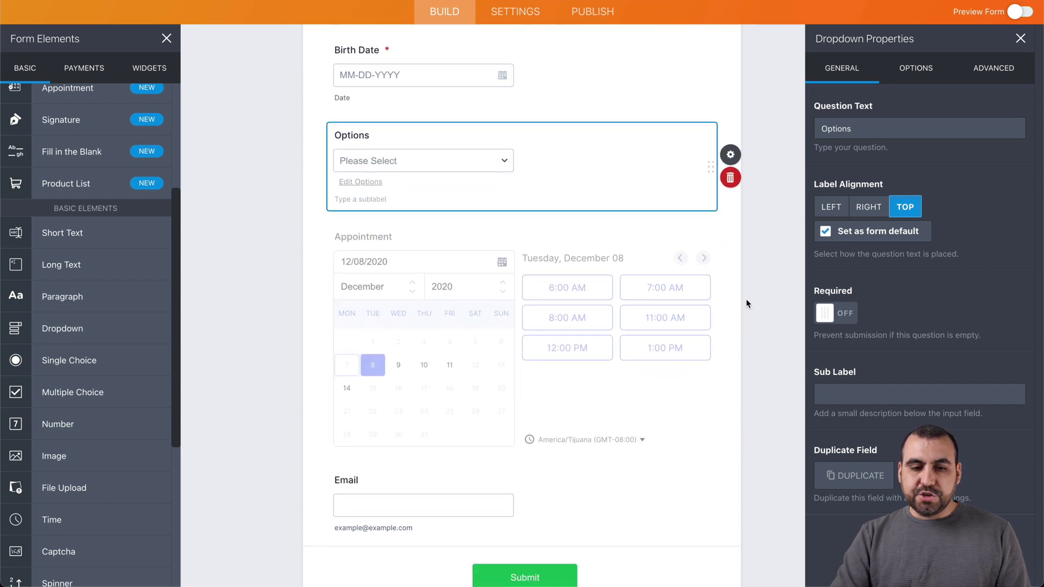
pyautogui.scroll(6, 746, 299)
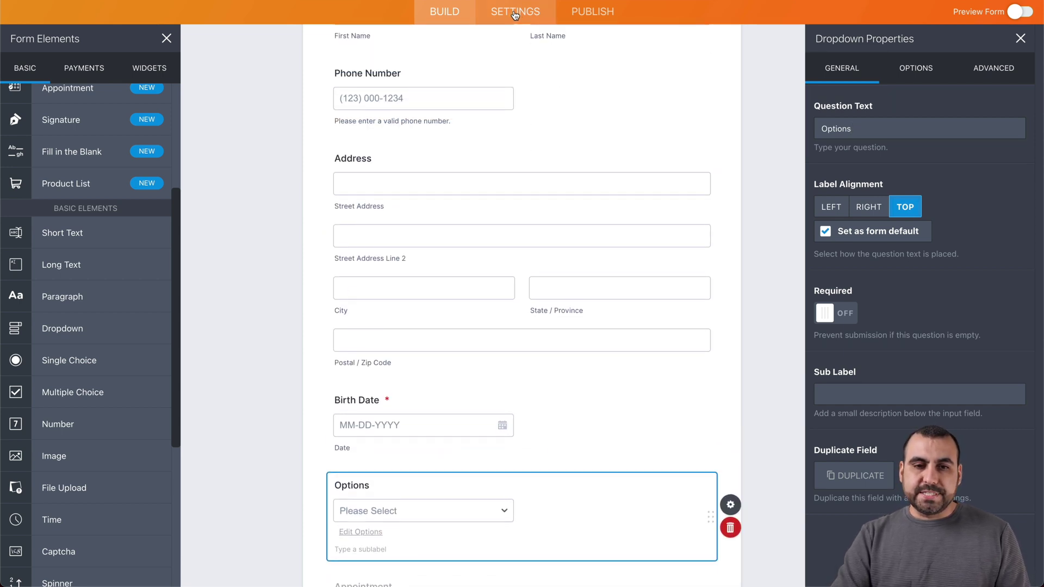
pyautogui.click(517, 18)
pyautogui.click(89, 149)
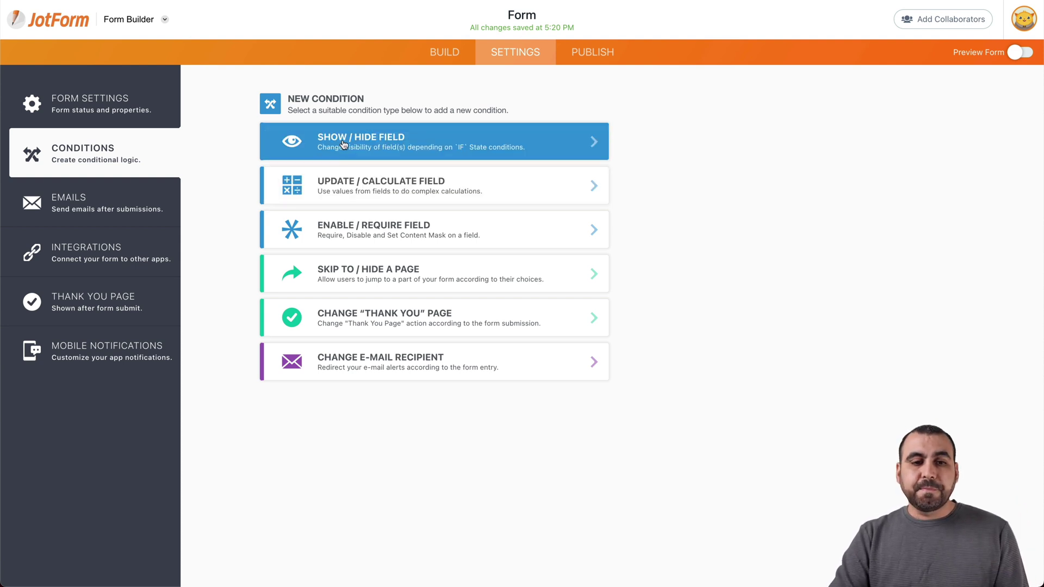
pyautogui.click(402, 140)
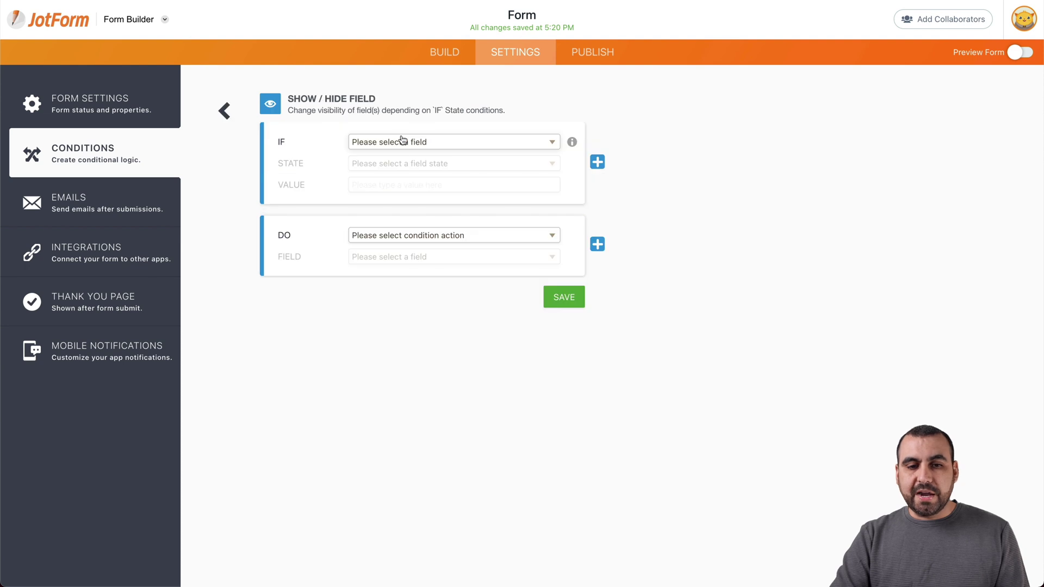
pyautogui.click(476, 147)
pyautogui.click(547, 109)
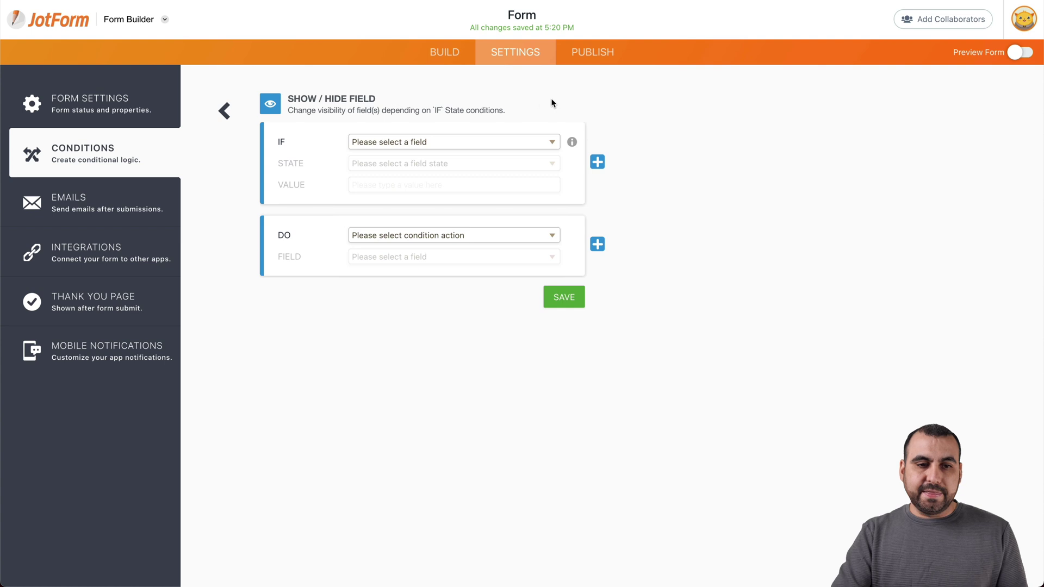
# - Set the condition's rule so that the Options field is equal to "Appoinment"
pyautogui.click(438, 142)
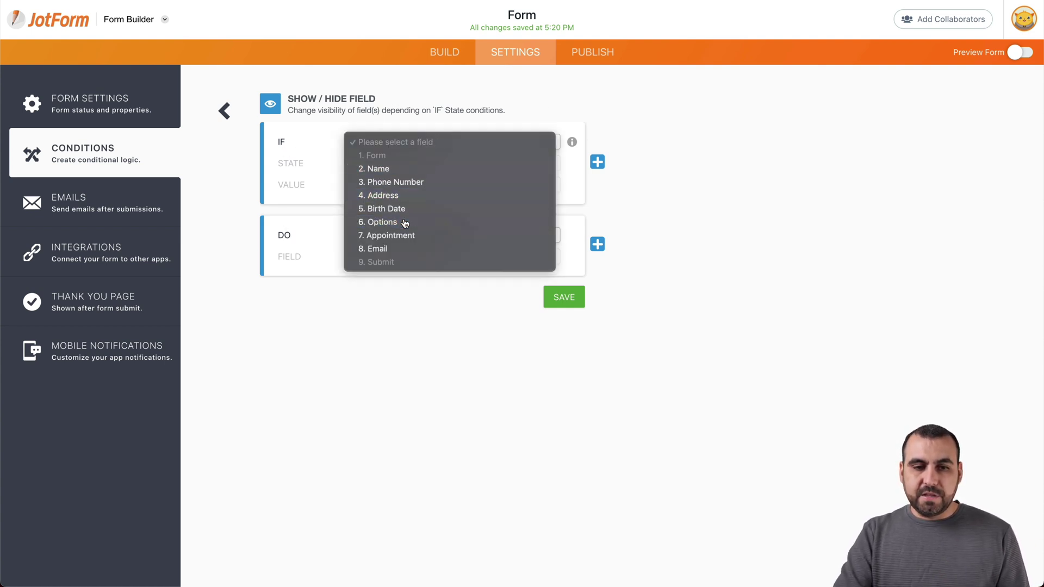
pyautogui.click(406, 222)
pyautogui.click(437, 164)
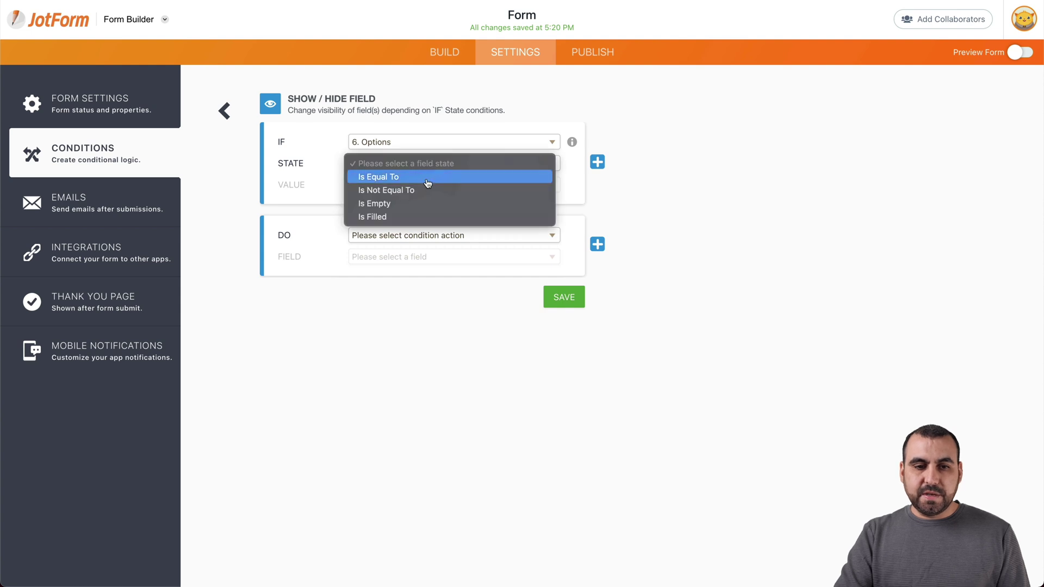
pyautogui.click(429, 173)
pyautogui.click(444, 186)
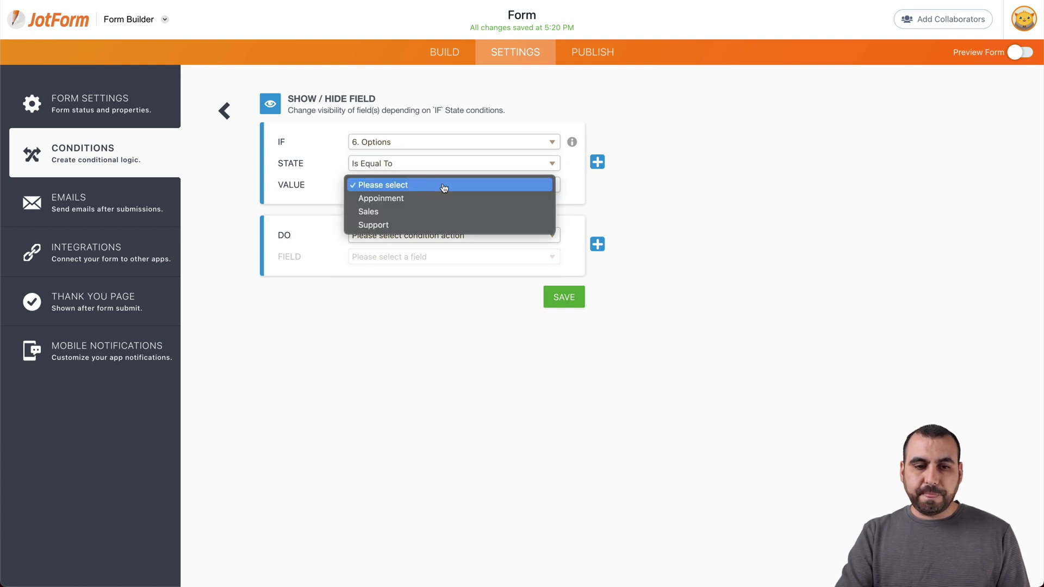
pyautogui.click(412, 205)
# - Make the condition show the Appointment field, and save it
pyautogui.click(440, 233)
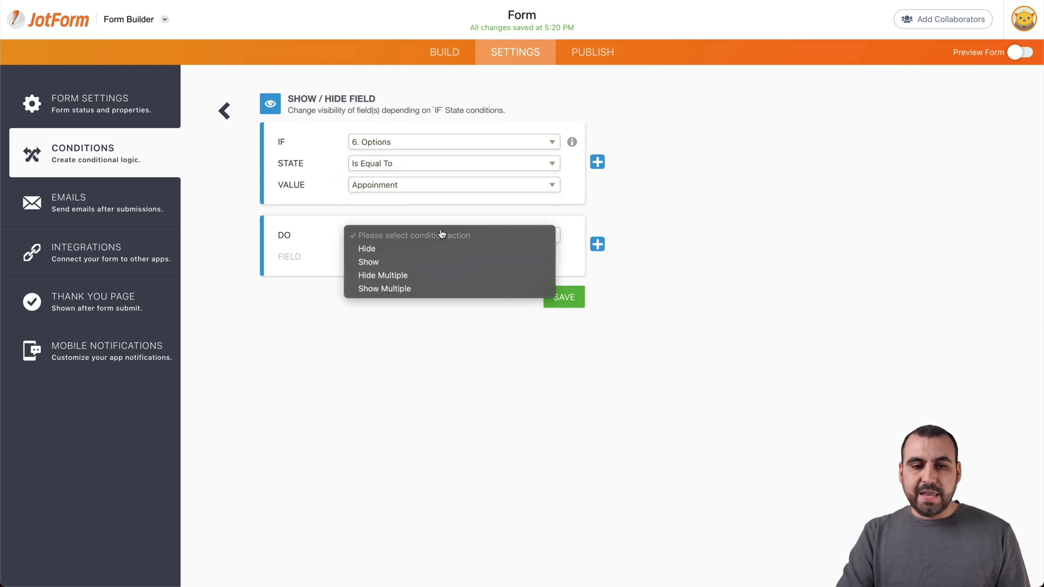
pyautogui.click(432, 261)
pyautogui.click(435, 263)
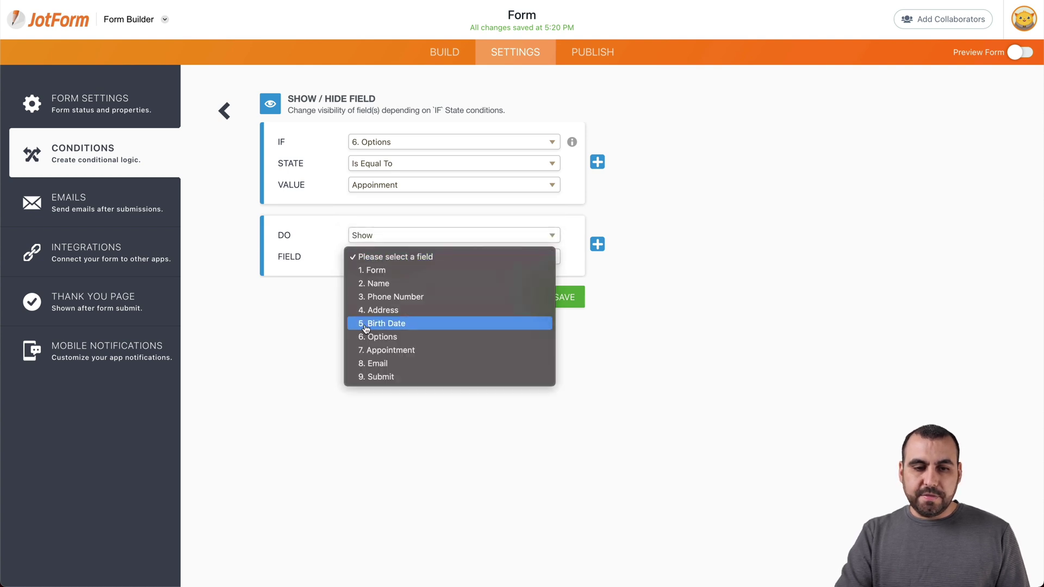
pyautogui.click(397, 352)
pyautogui.click(554, 298)
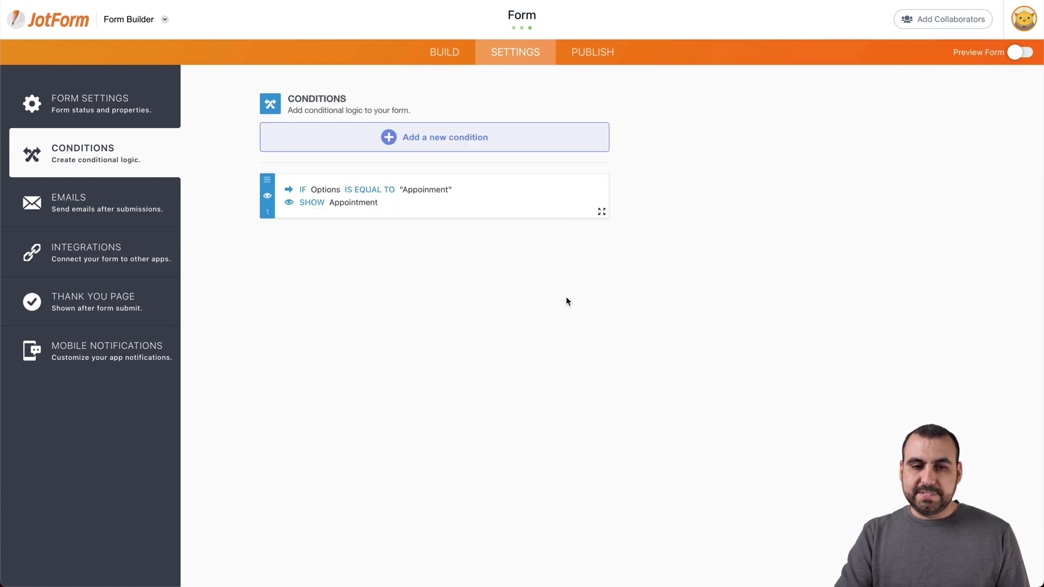
# - Return to the form builder, preview the form and look through its fields from Name down to Submit
pyautogui.click(451, 61)
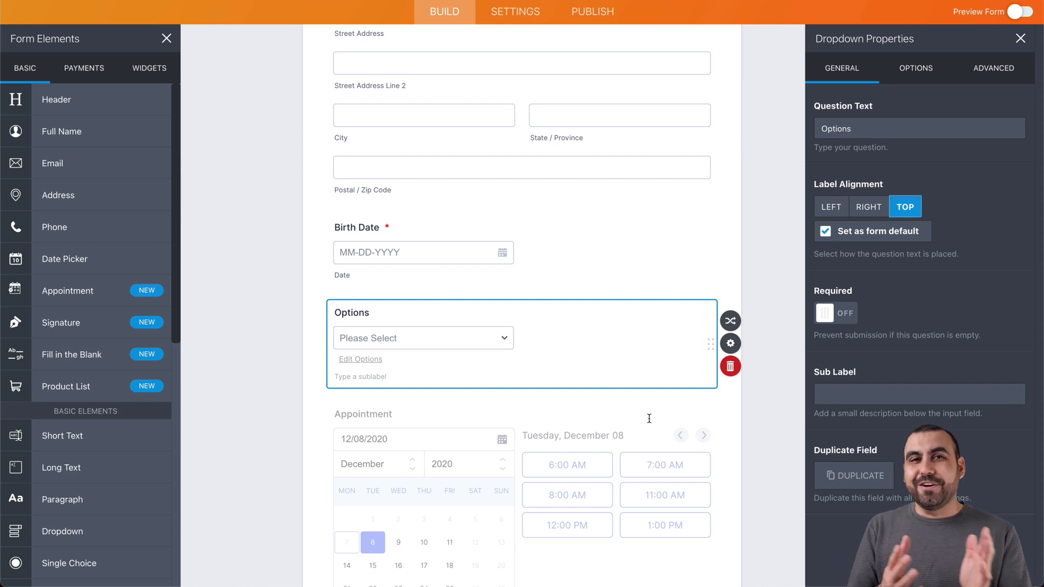
pyautogui.scroll(1, 649, 418)
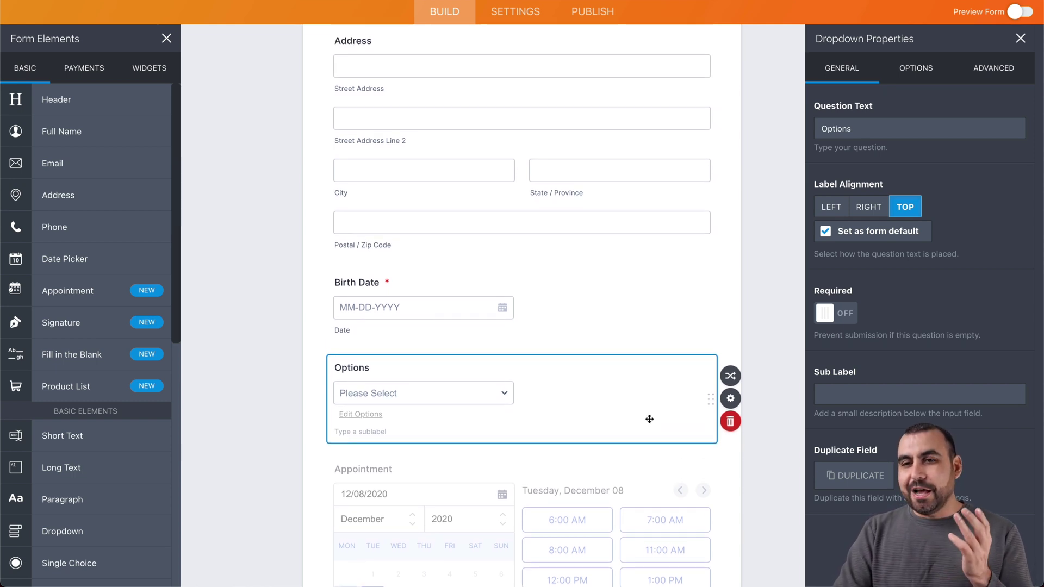
pyautogui.click(1020, 11)
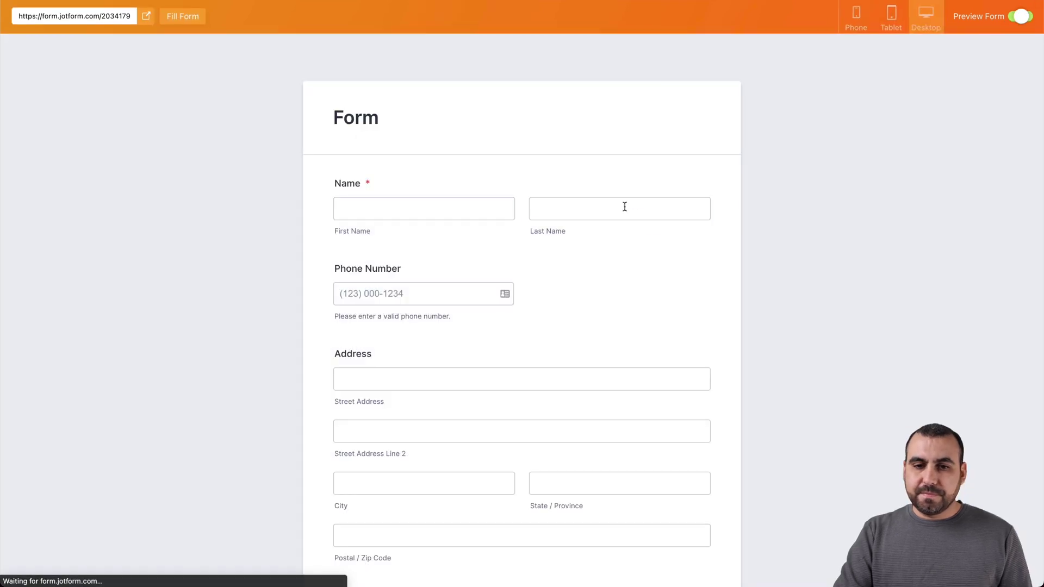
pyautogui.scroll(-1, 711, 277)
pyautogui.press('Tab')
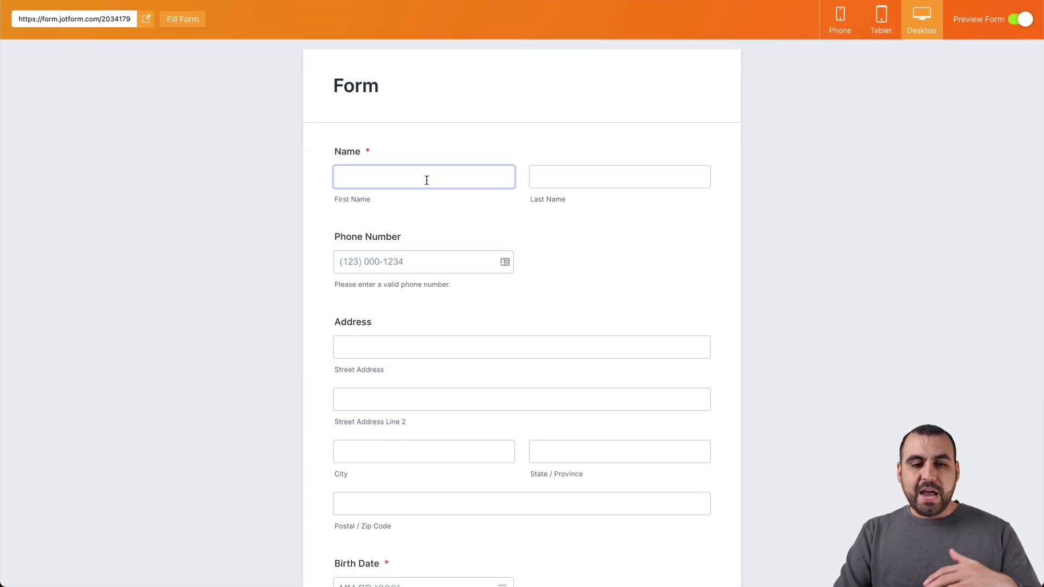
pyautogui.press('Tab')
pyautogui.press('Tab')
pyautogui.press('Tab')
pyautogui.press('Tab')
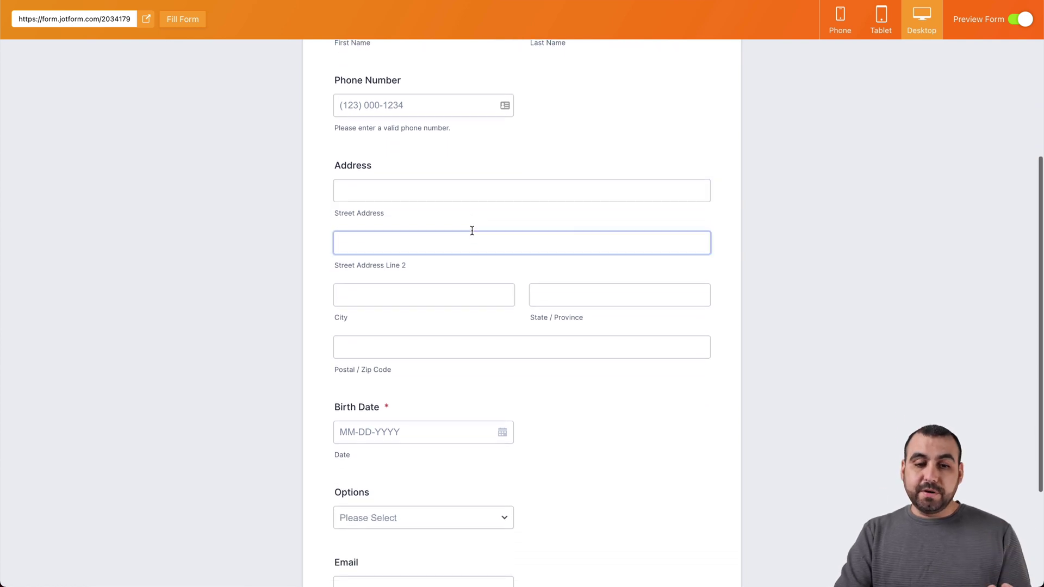
pyautogui.scroll(-3, 472, 231)
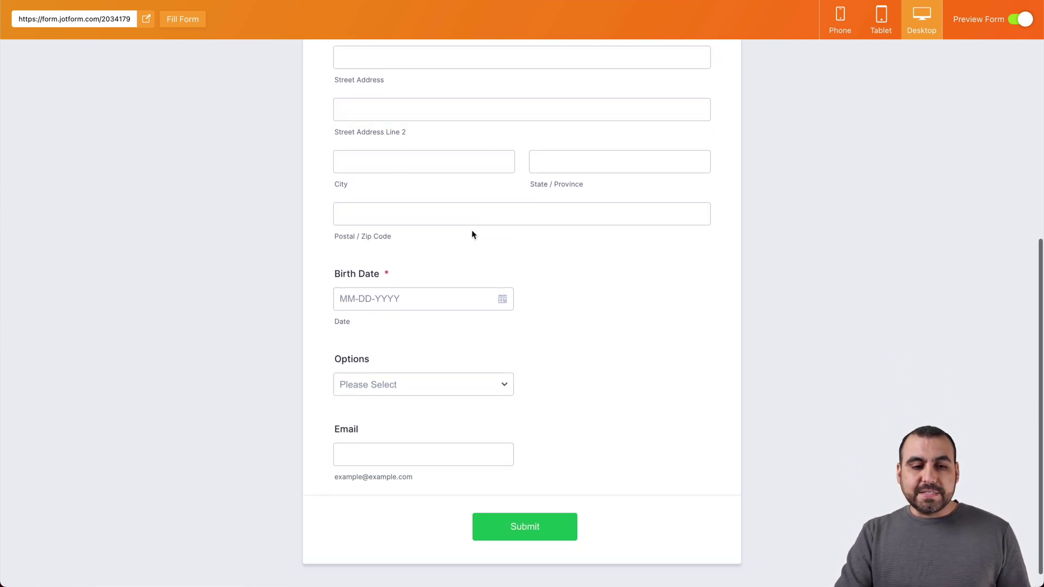
# - Test the conditional field in the form preview by choosing Appoinment under Options, and look at the Appointment field
pyautogui.click(472, 229)
pyautogui.click(436, 375)
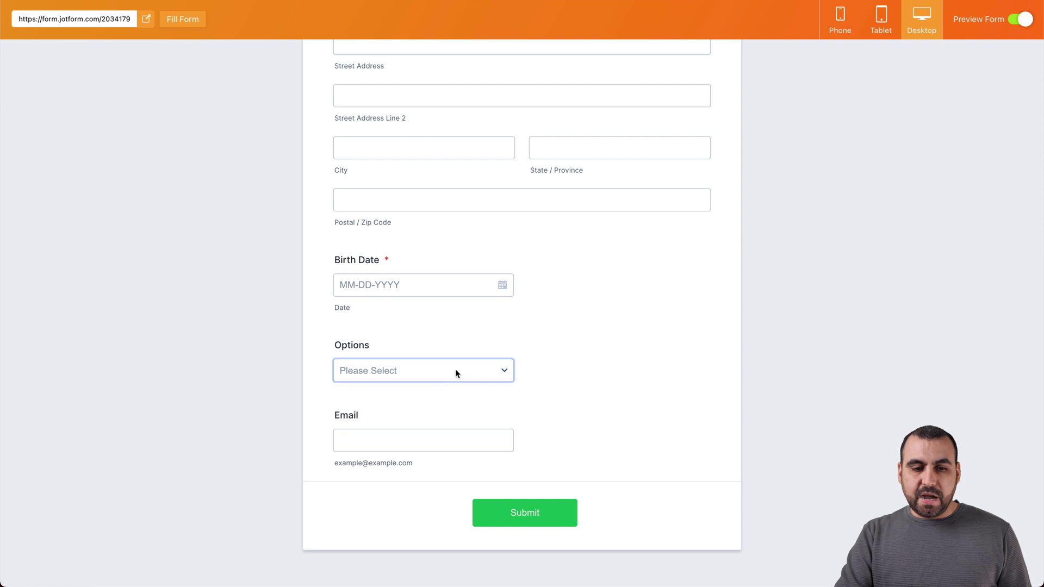
pyautogui.click(455, 372)
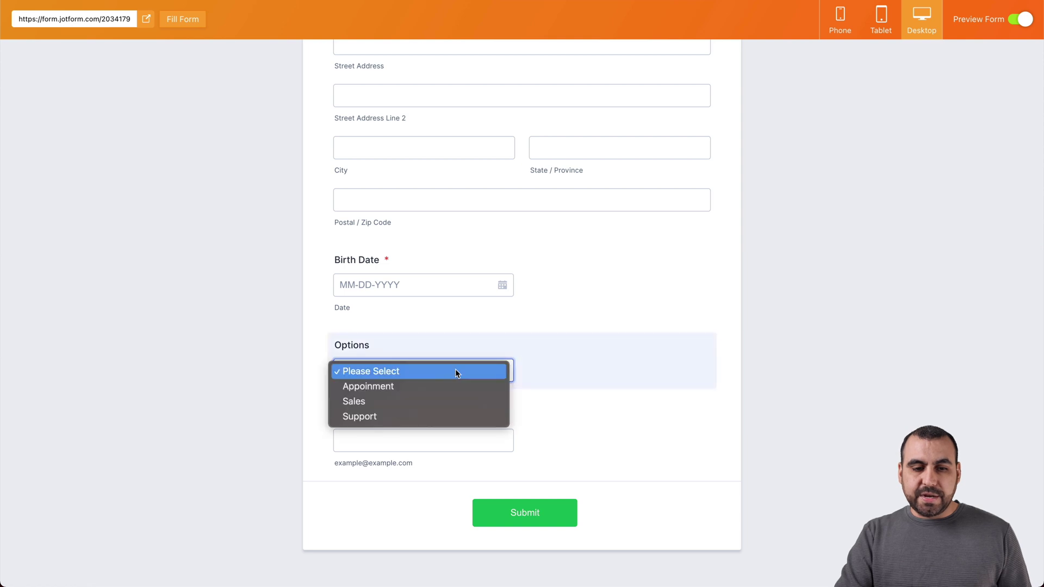
pyautogui.click(398, 390)
pyautogui.scroll(-5, 646, 410)
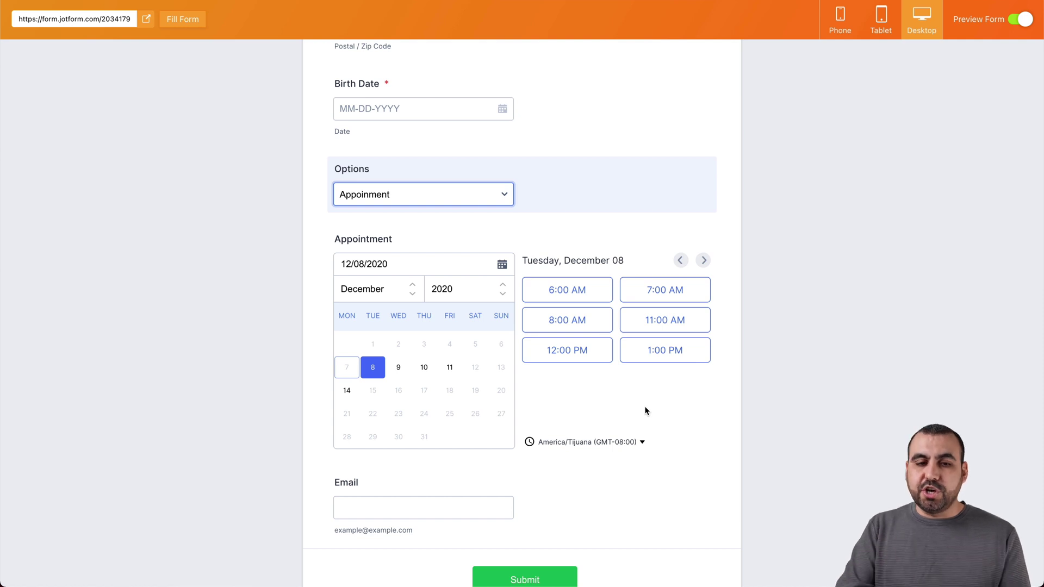
# - Test switching Options to Sales and back to Appoinment, and pick the 8:00 AM slot on December 8, 2020
pyautogui.click(476, 194)
pyautogui.click(451, 209)
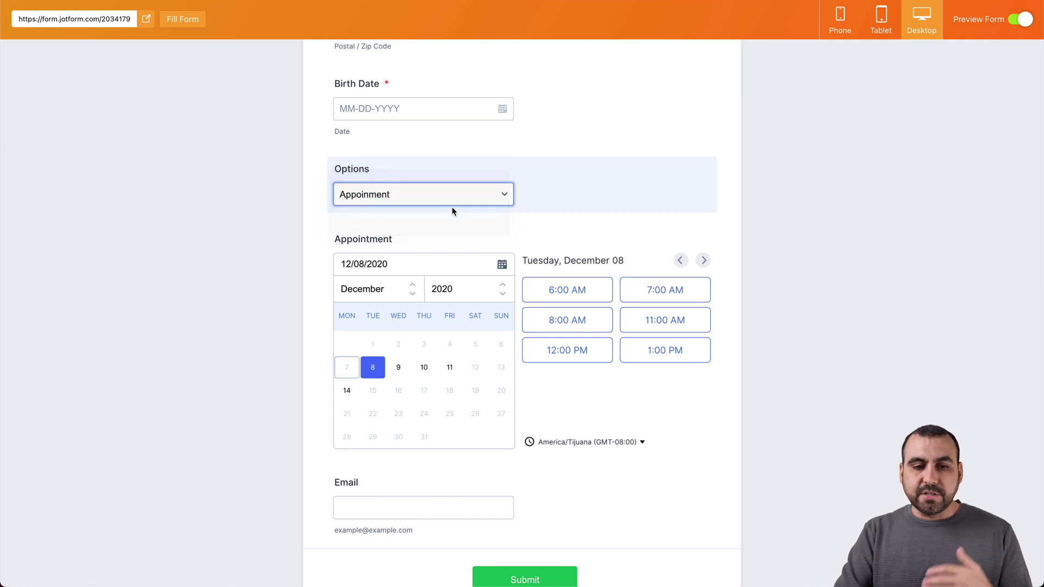
pyautogui.click(487, 366)
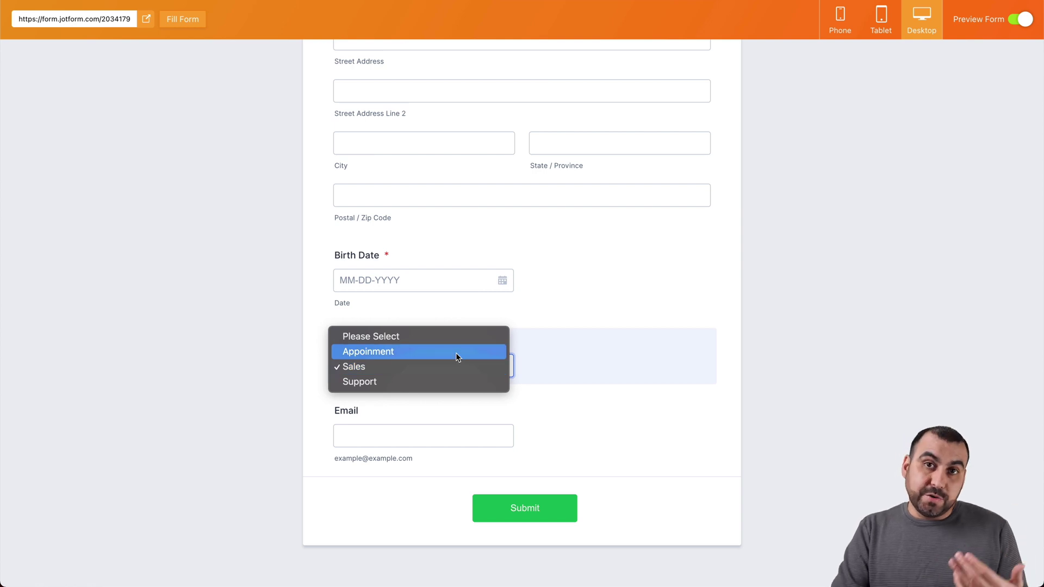
pyautogui.click(455, 352)
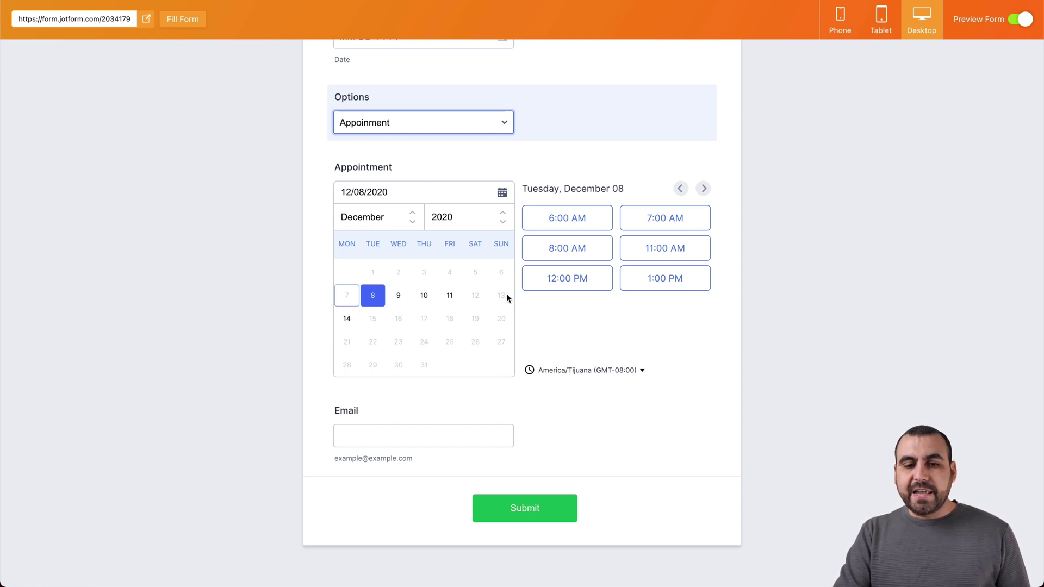
pyautogui.click(600, 249)
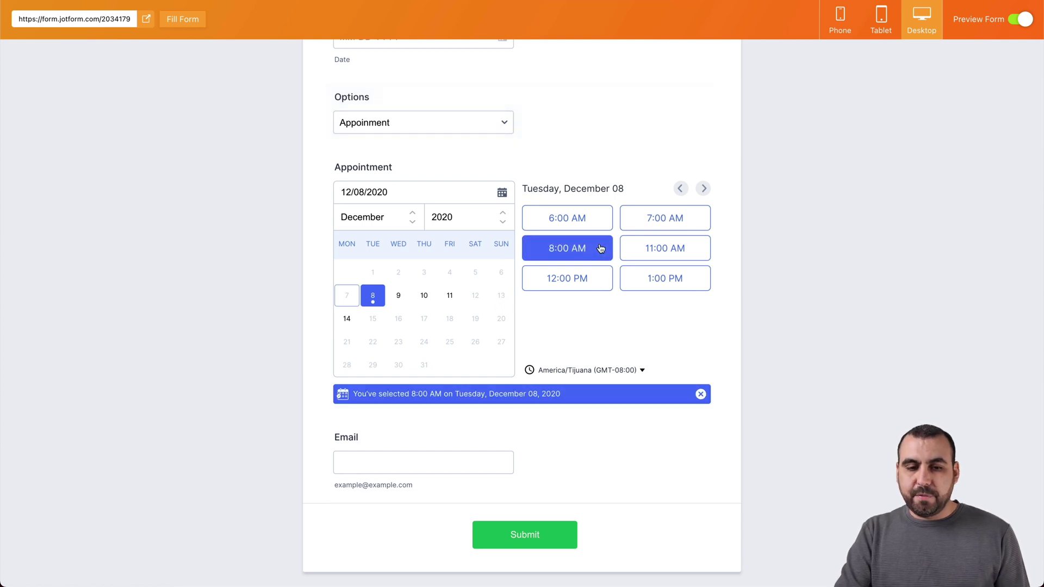
# - Leave the form preview and open the form's email settings
pyautogui.scroll(4, 647, 304)
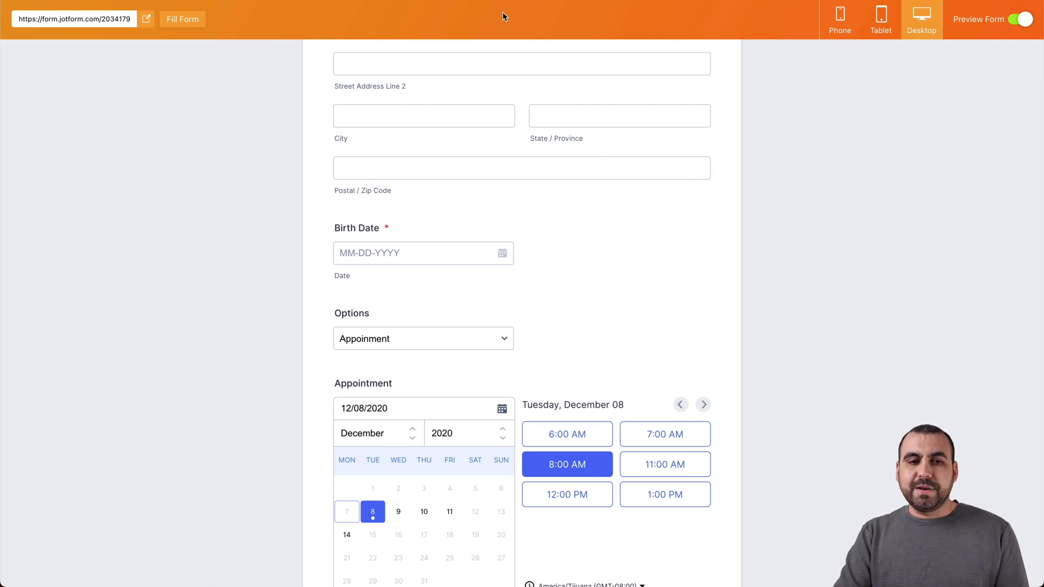
pyautogui.scroll(7, 238, 46)
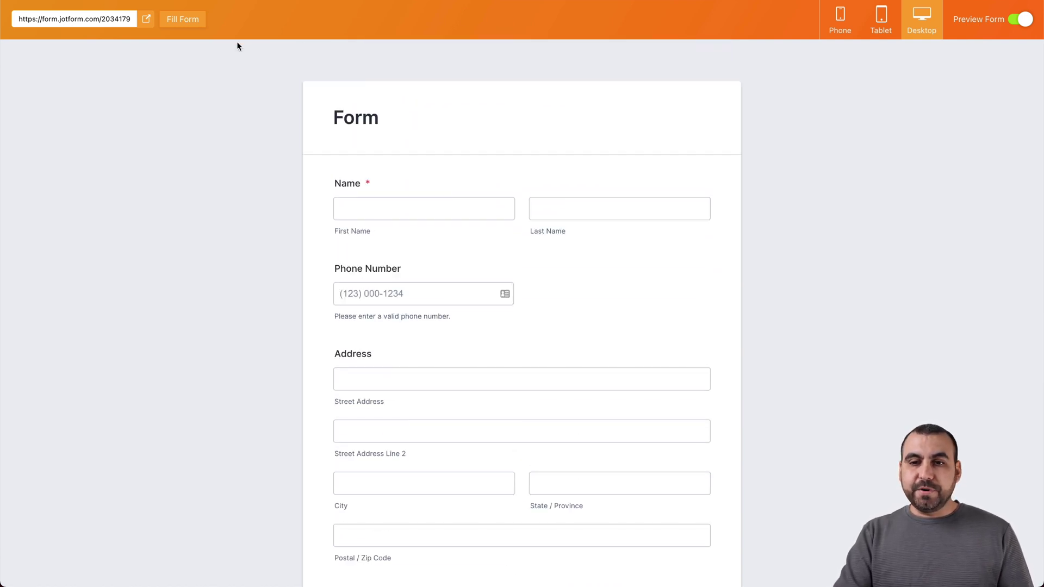
pyautogui.click(1020, 19)
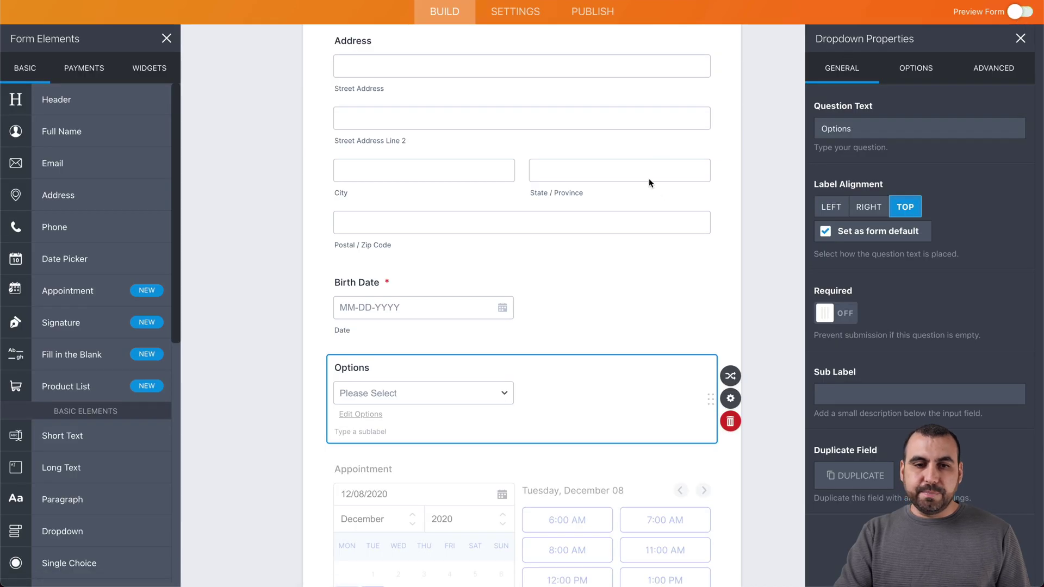
pyautogui.scroll(10, 667, 189)
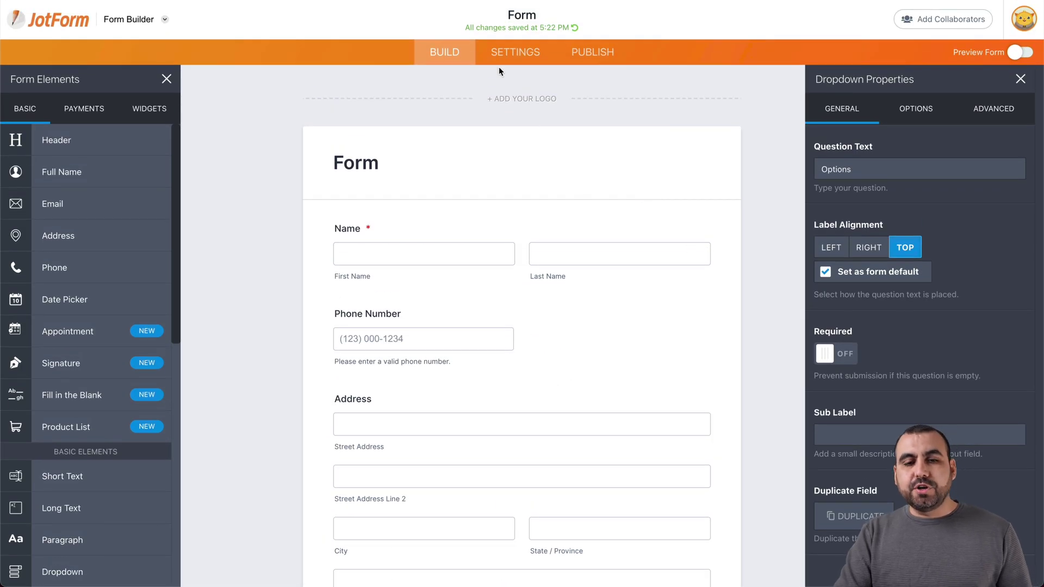
pyautogui.click(517, 59)
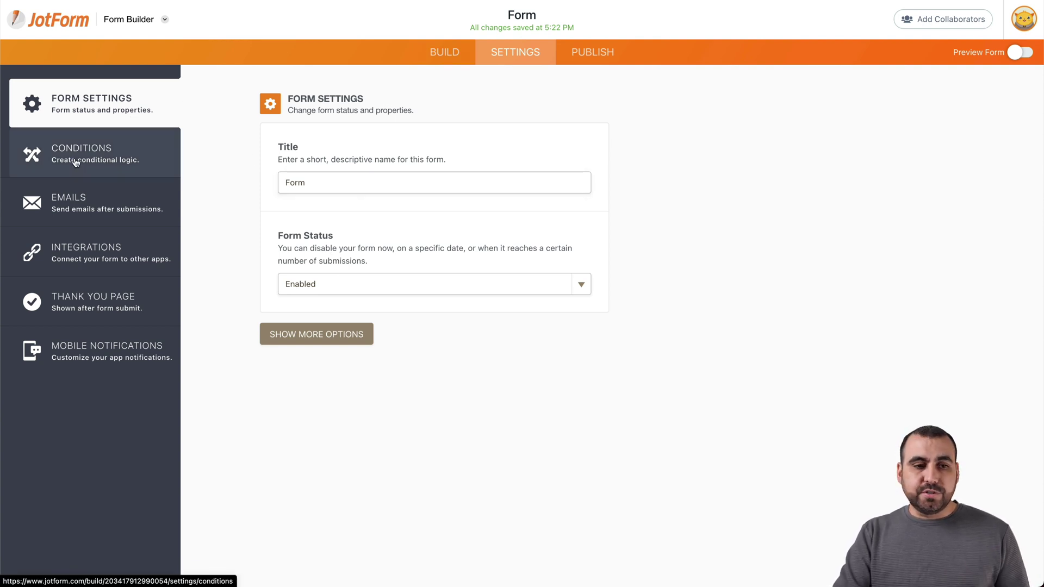
pyautogui.click(64, 219)
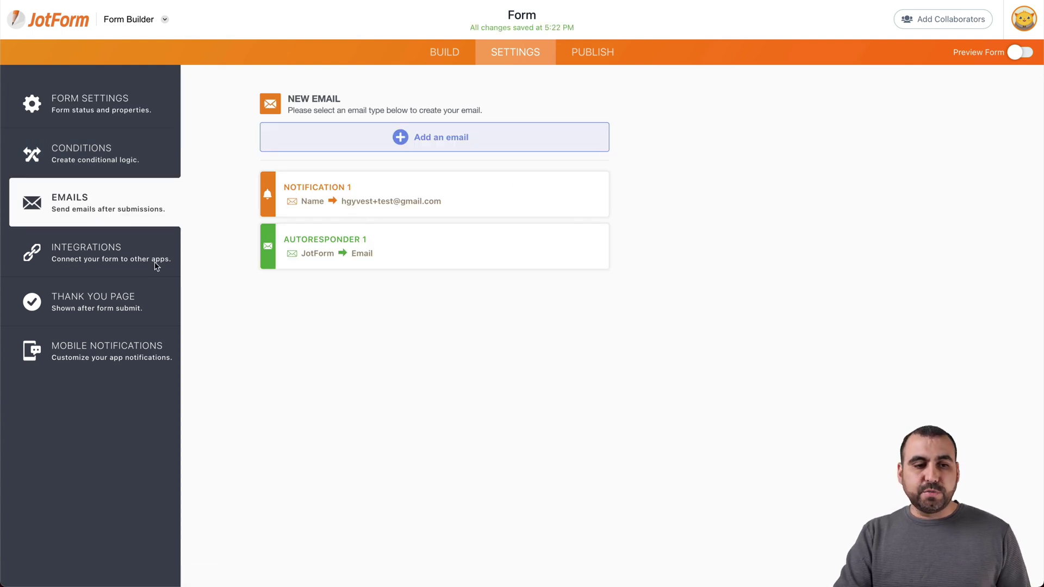
# - Browse the form's available third-party integrations from Salesforce down to Asana
pyautogui.click(112, 270)
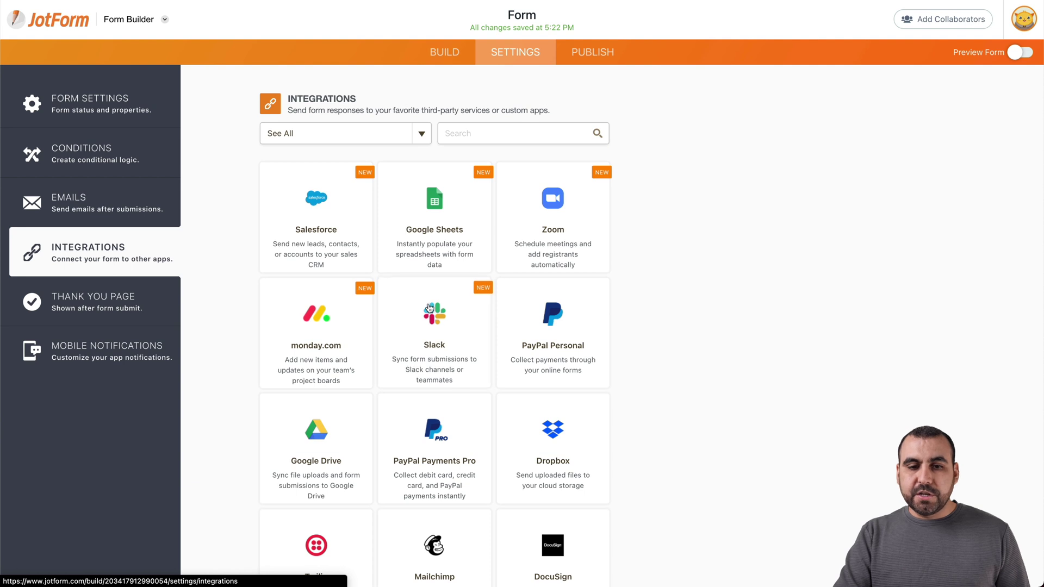
pyautogui.scroll(-2, 476, 354)
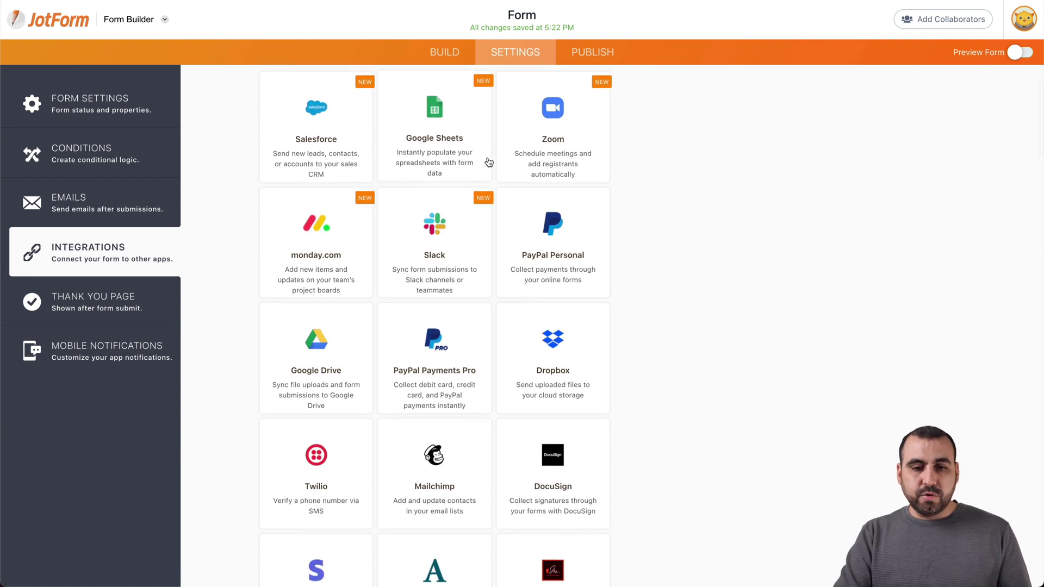
pyautogui.scroll(-3, 339, 268)
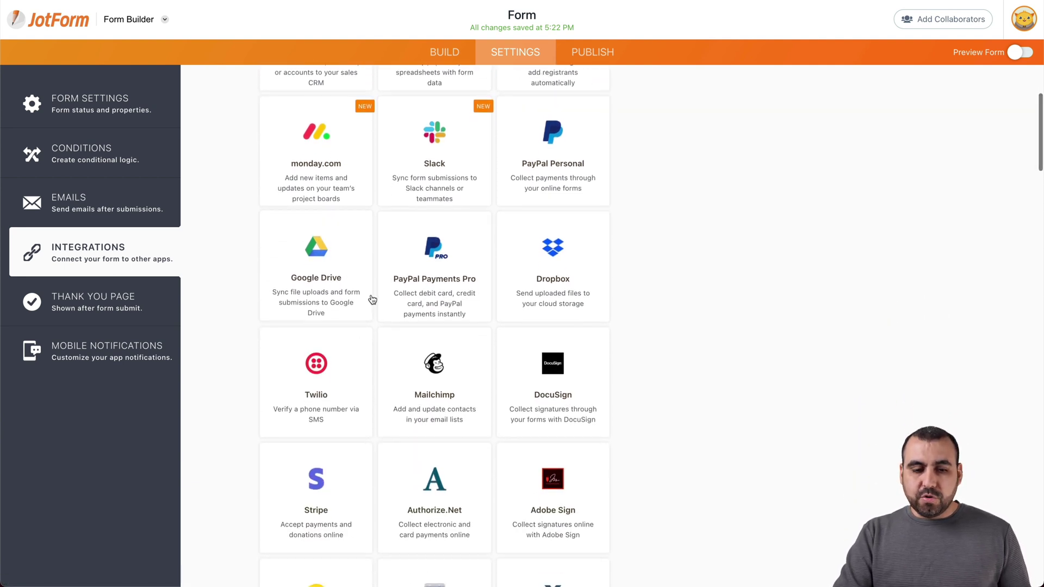
pyautogui.scroll(-5, 373, 300)
pyautogui.scroll(-3, 372, 299)
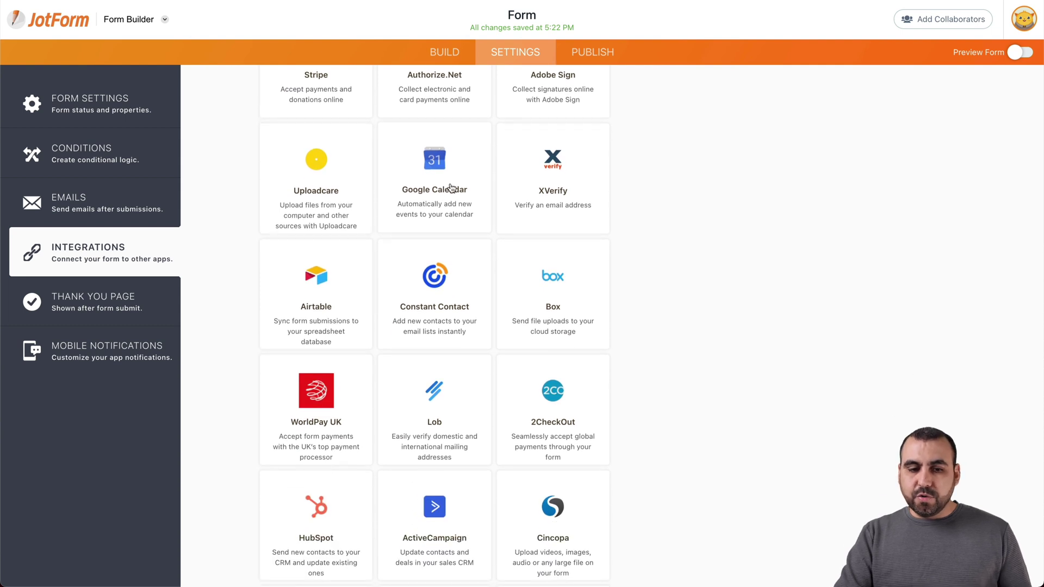
pyautogui.scroll(-2, 451, 187)
pyautogui.scroll(-4, 451, 188)
pyautogui.scroll(-5, 450, 187)
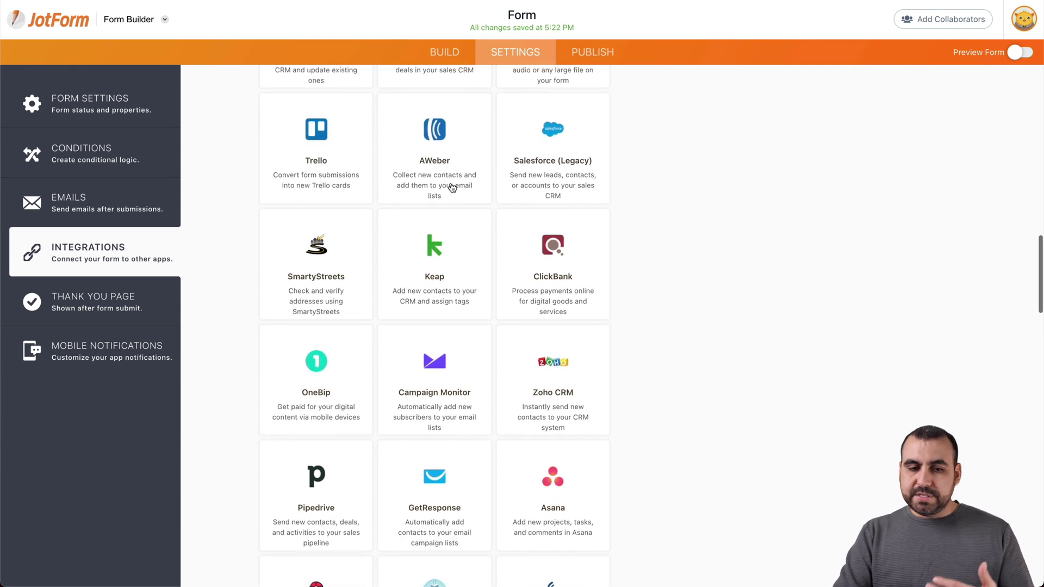
# - View the form's Thank You page settings and its mobile notification settings
pyautogui.click(109, 296)
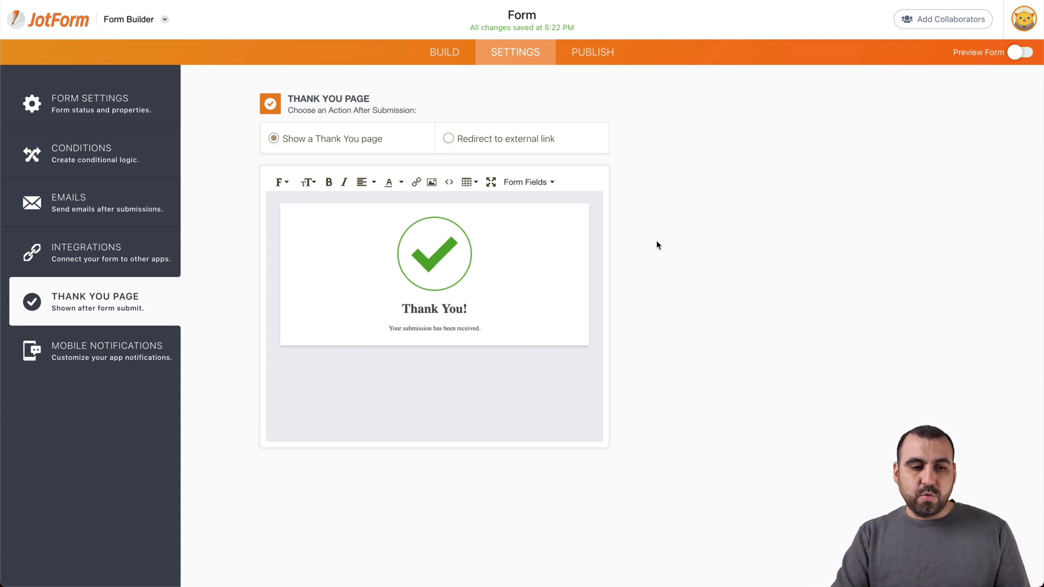
pyautogui.click(72, 351)
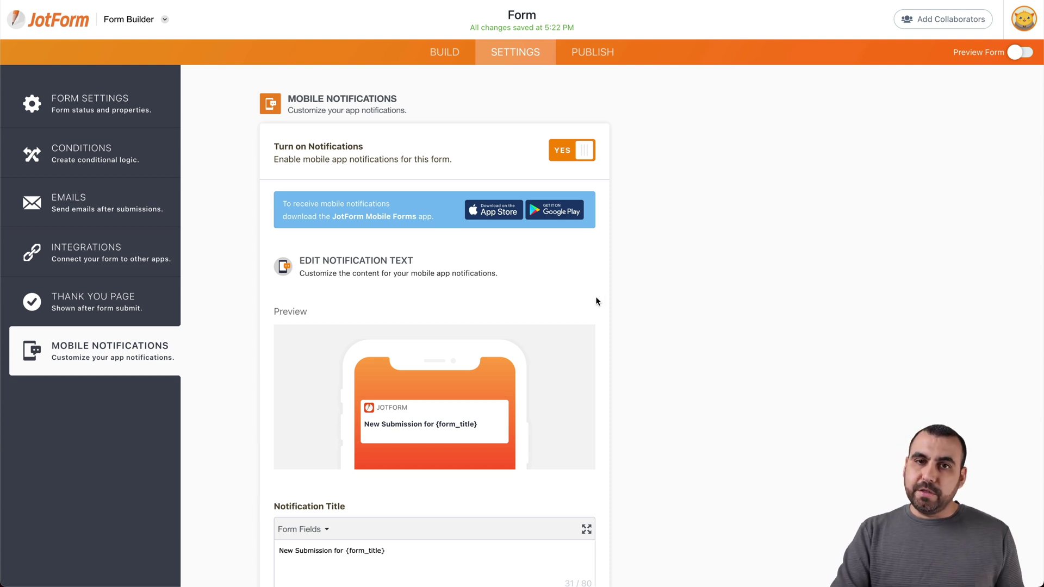
# - Open the form's publishing options and look at its direct link and the email invitation form
pyautogui.click(593, 52)
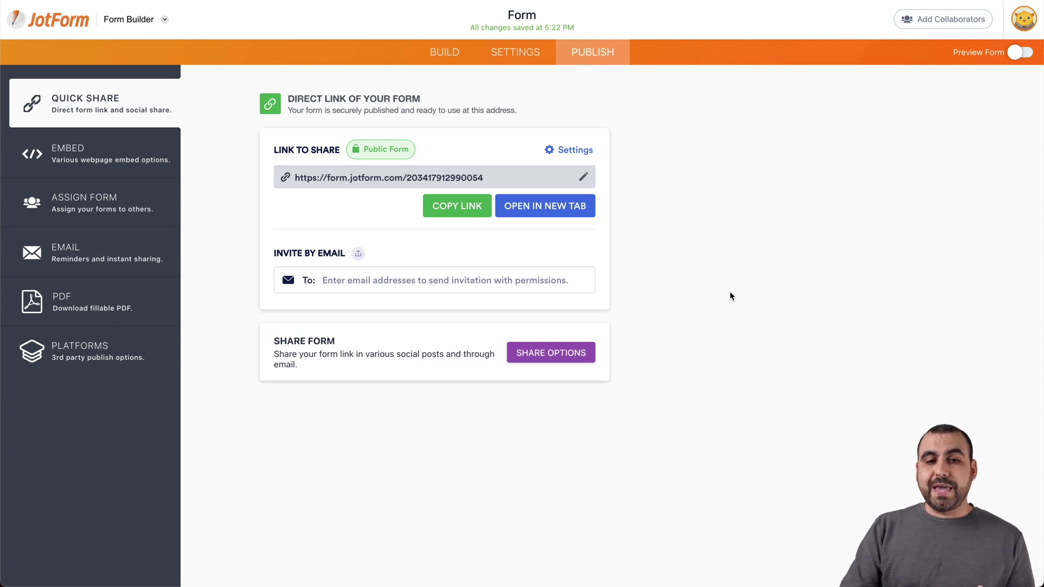
pyautogui.moveTo(294, 177); pyautogui.dragTo(500, 181)
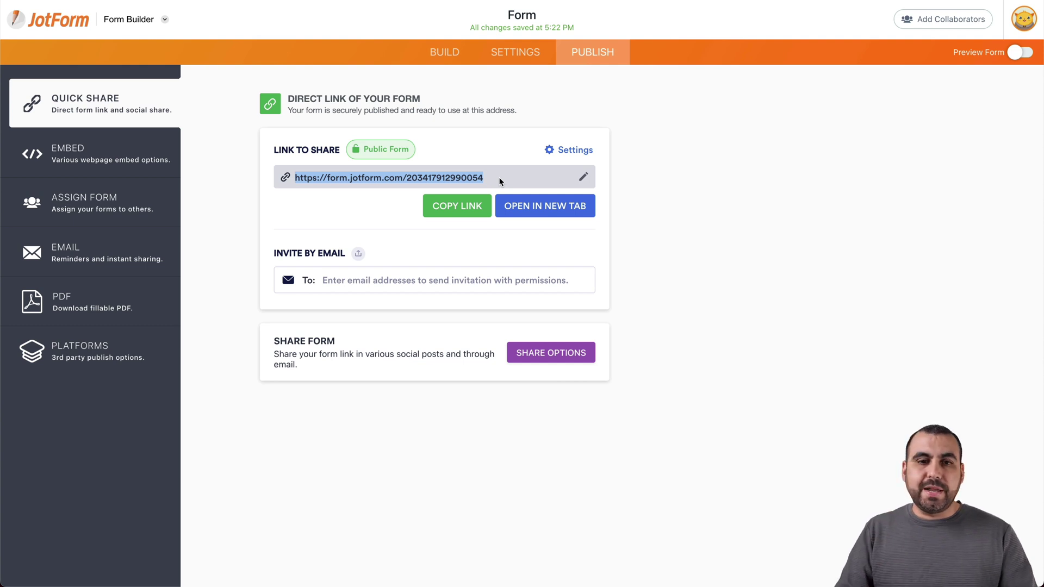
pyautogui.click(632, 201)
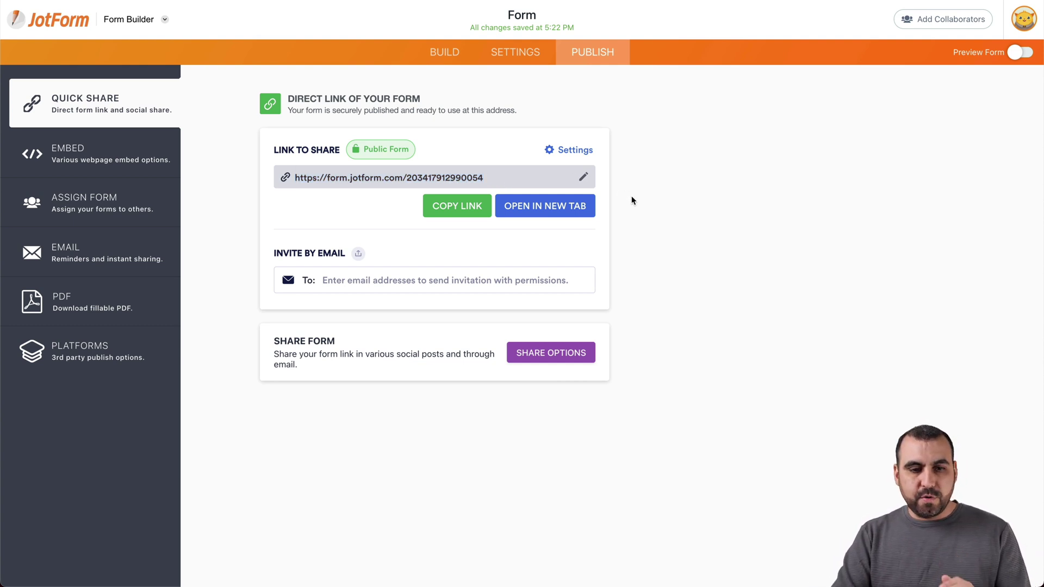
pyautogui.click(364, 279)
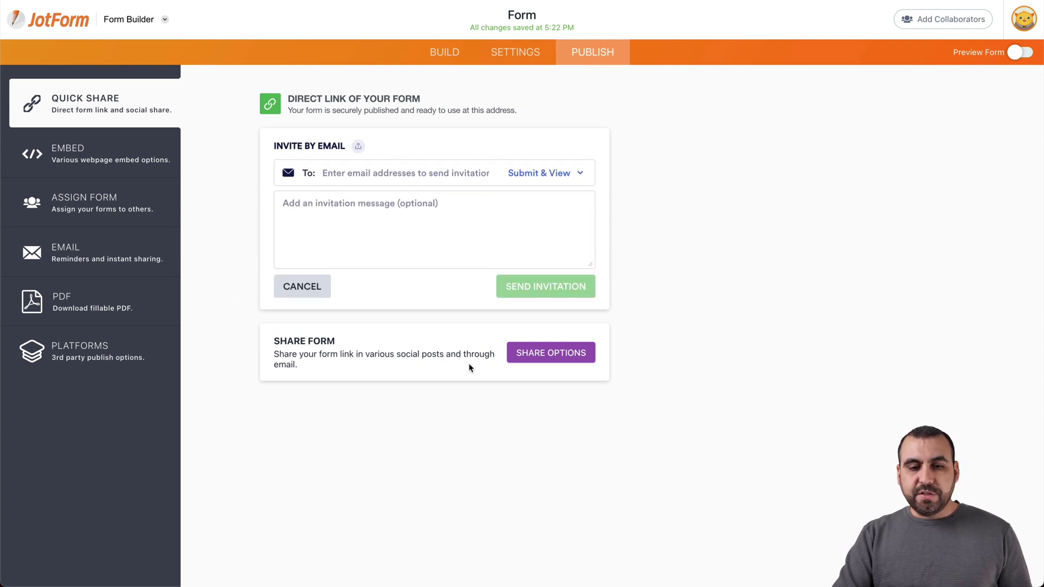
# - Look through the form's embed, assign, email and PDF publishing options
pyautogui.click(125, 166)
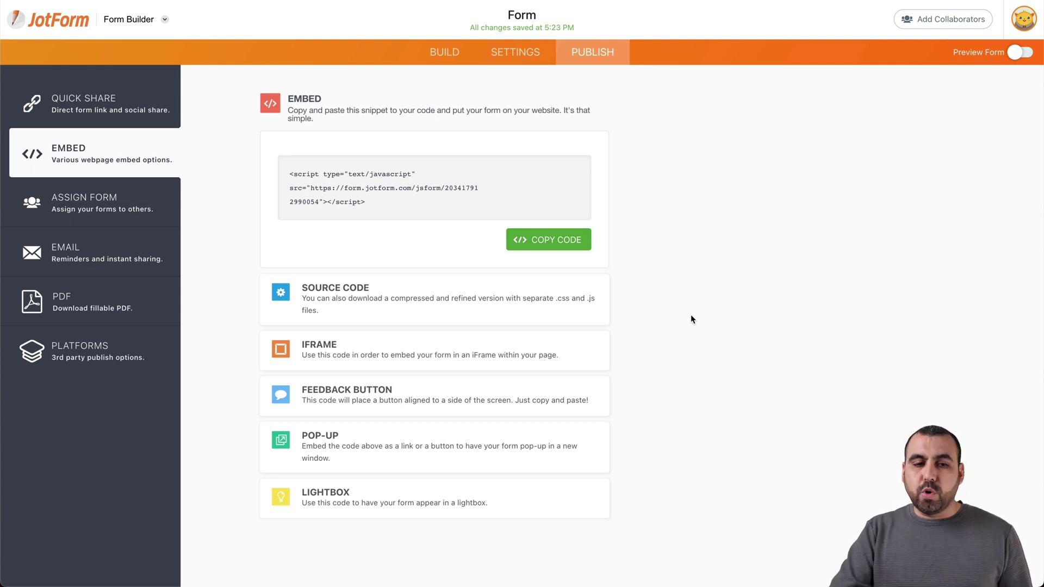
pyautogui.click(113, 203)
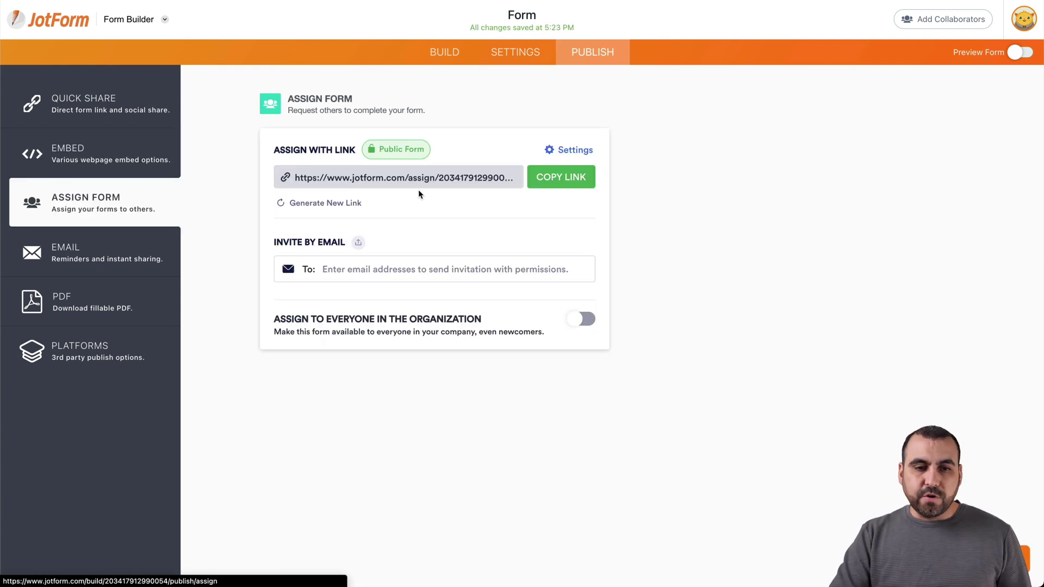
pyautogui.click(116, 270)
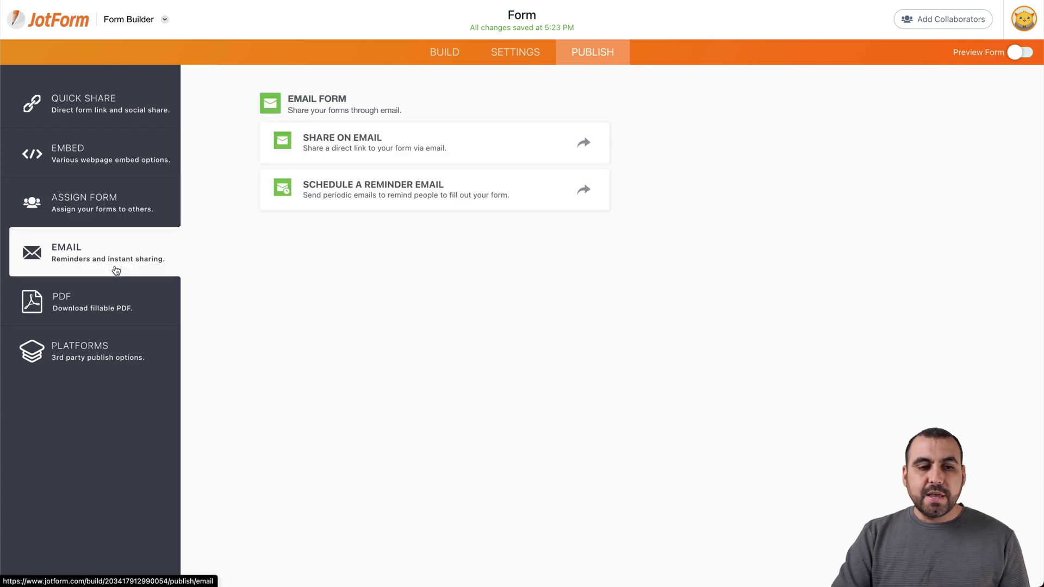
pyautogui.click(99, 307)
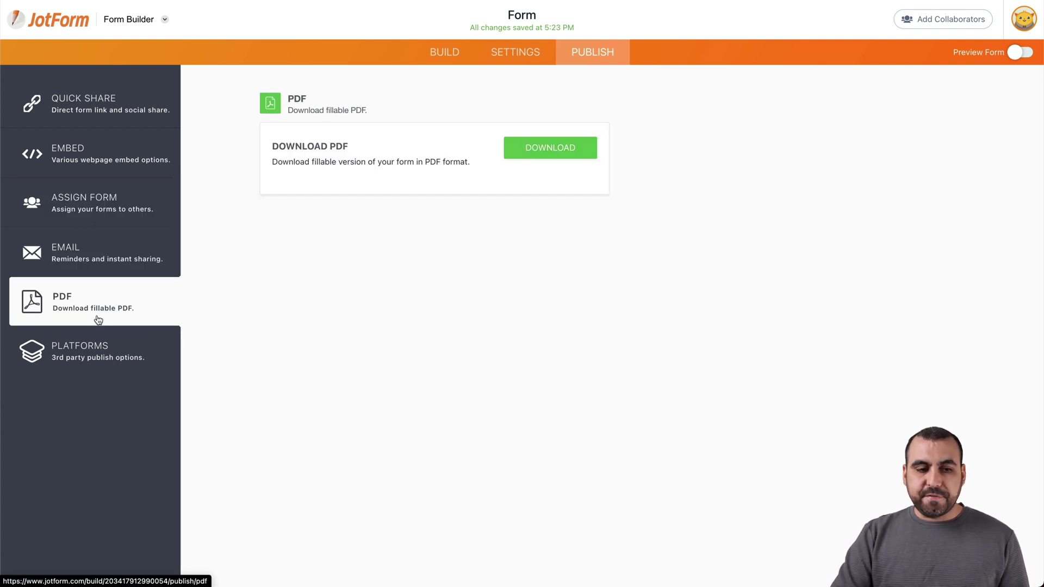
# - Browse the third-party platforms available for publishing the form, and return to the form builder
pyautogui.click(101, 352)
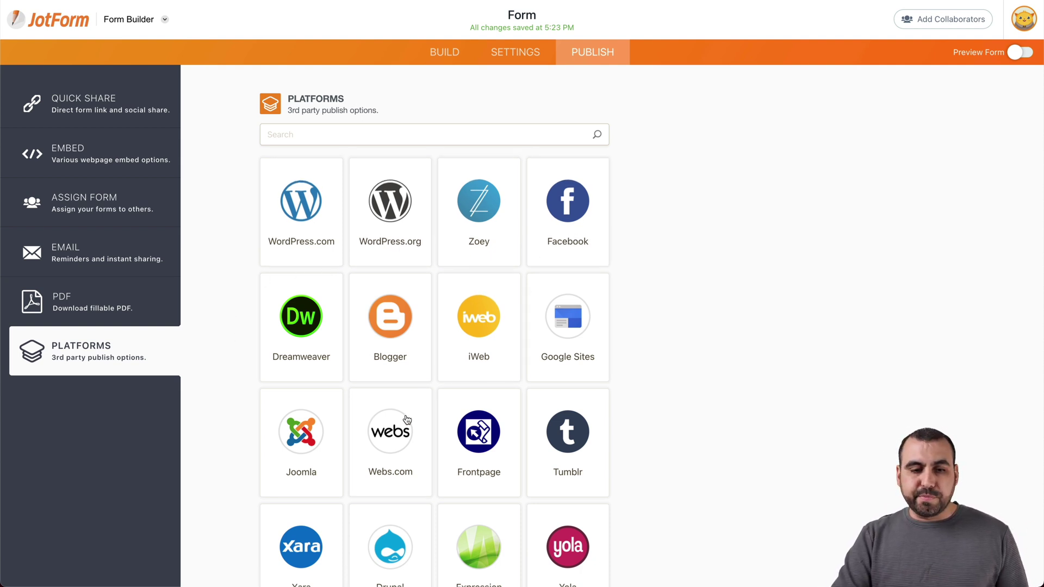
pyautogui.scroll(-5, 400, 430)
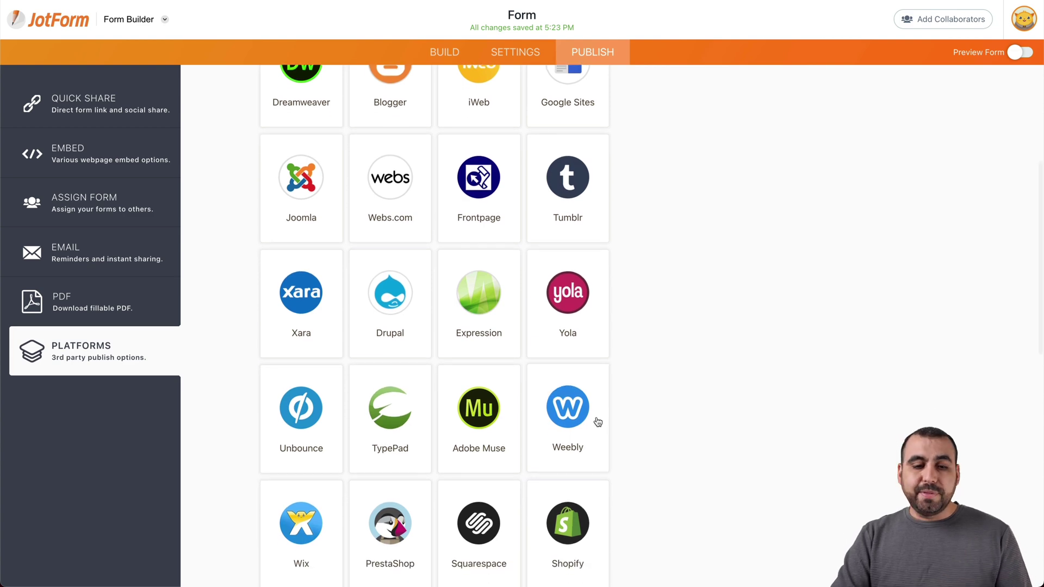
pyautogui.scroll(-5, 597, 422)
pyautogui.scroll(-5, 598, 422)
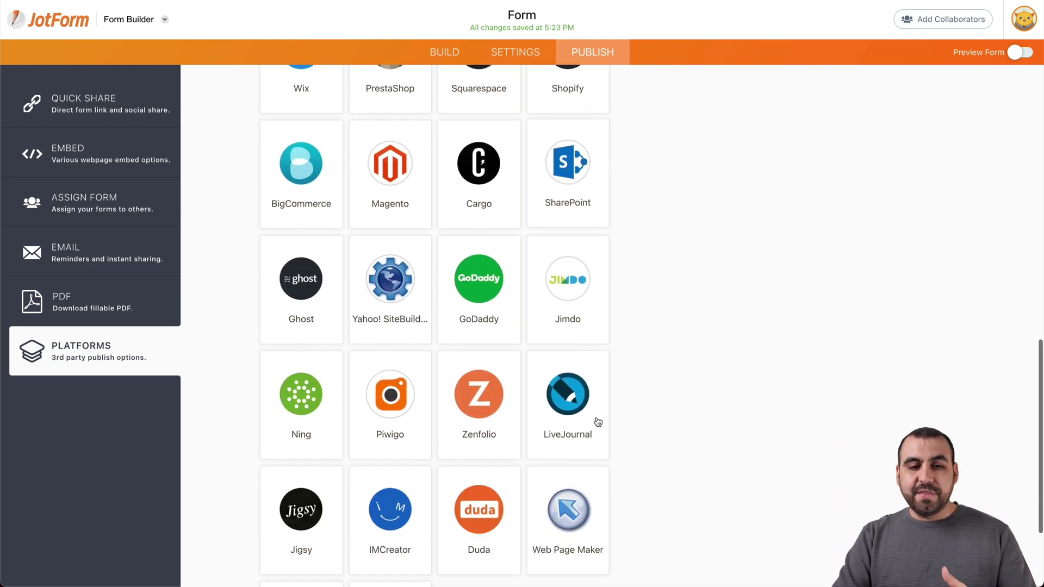
pyautogui.scroll(15, 598, 422)
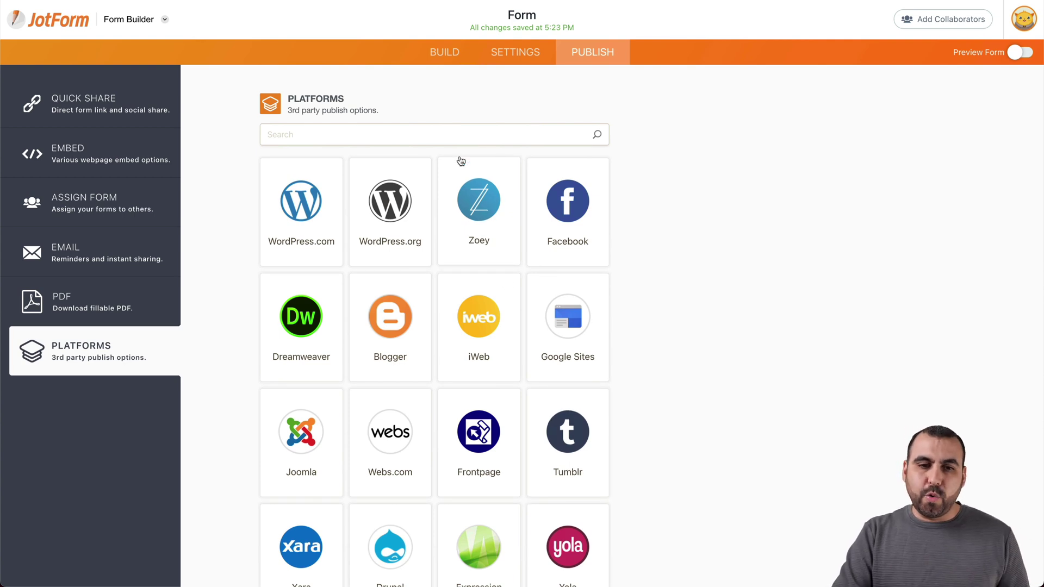
pyautogui.click(445, 52)
pyautogui.scroll(10, 741, 344)
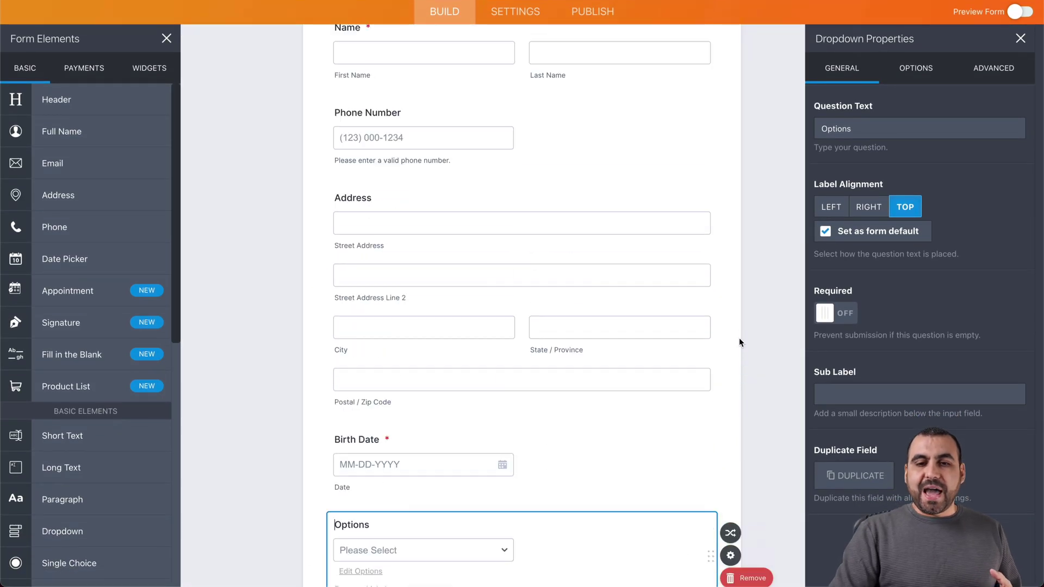